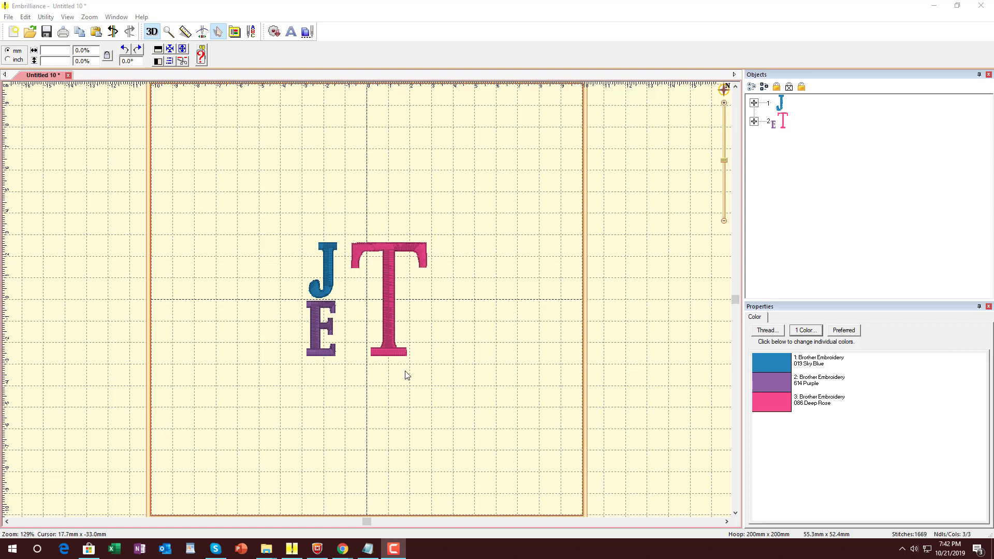
- Start a new design and add a multi-line lettering object with the text "Tje"
{"action": "left_click", "coordinate": [13, 34]}
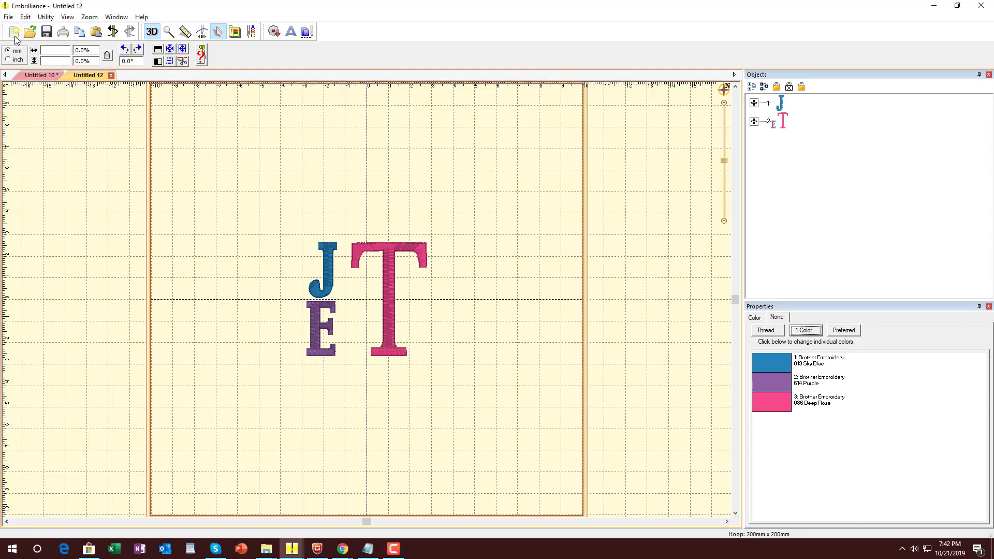
{"action": "left_click", "coordinate": [290, 34]}
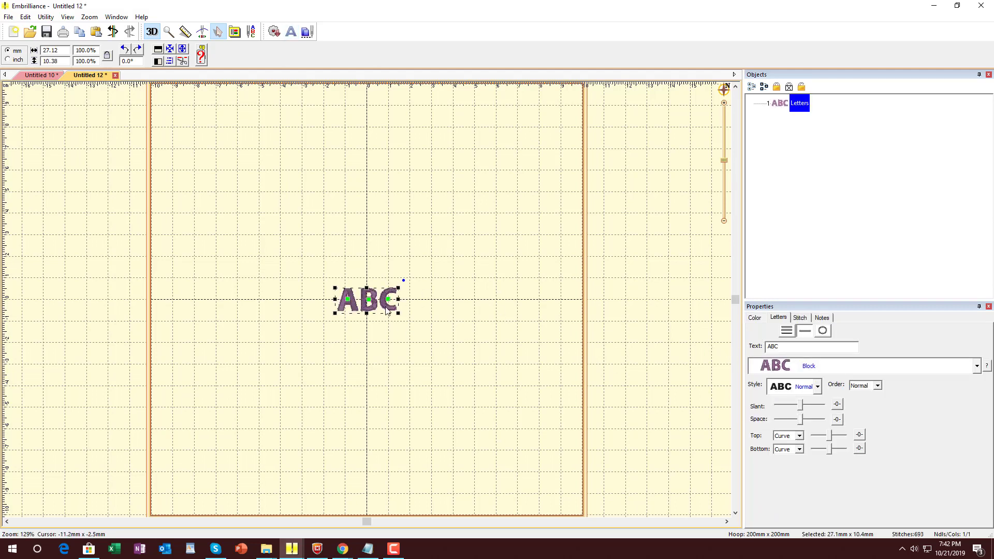
{"action": "left_click", "coordinate": [791, 334]}
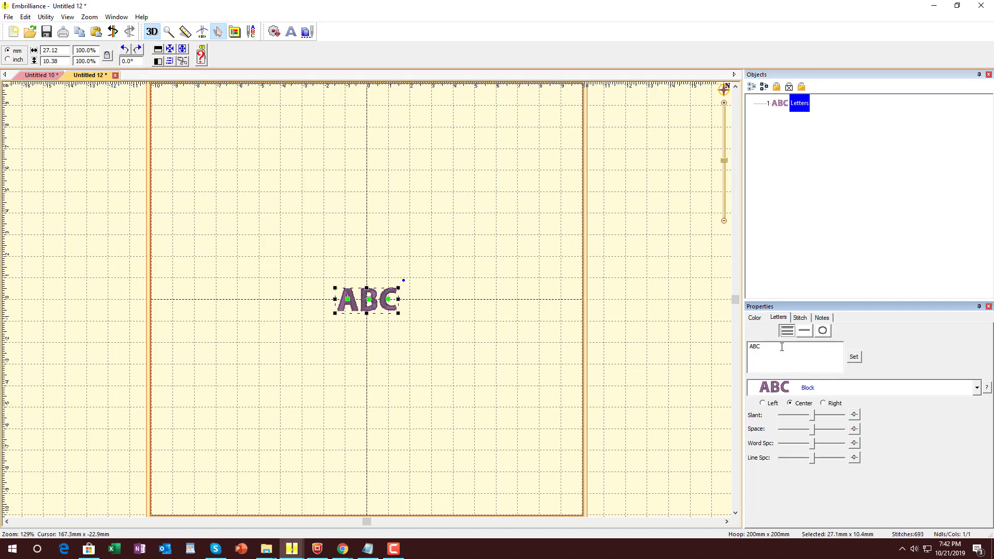
{"action": "left_click_drag", "start_coordinate": [781, 346], "coordinate": [735, 346]}
{"action": "type", "text": "Tje"}
{"action": "left_click", "coordinate": [853, 358]}
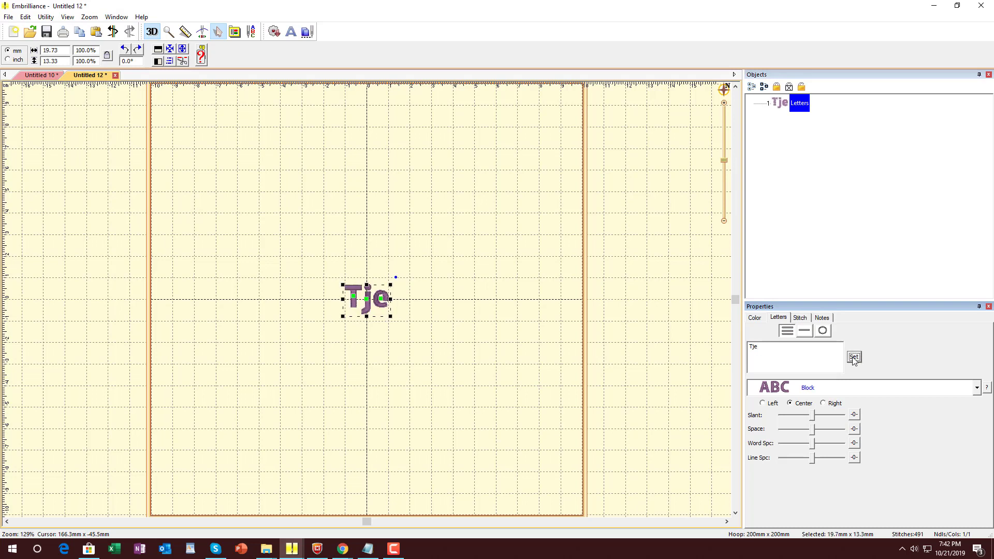
- Set the lettering font to DBJJ Stacked Monogram 2inch and deselect the lettering
{"action": "left_click", "coordinate": [807, 389]}
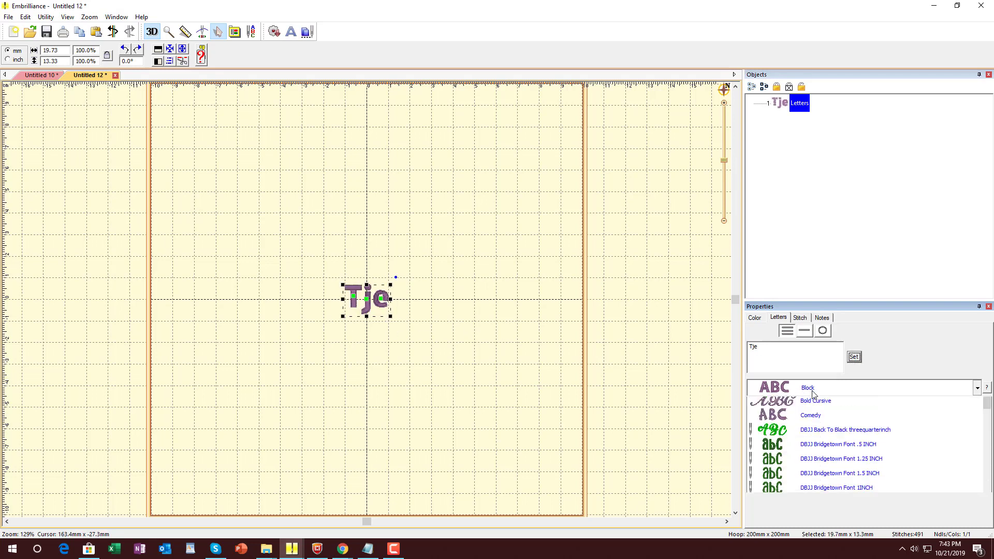
{"action": "scroll", "coordinate": [877, 422], "scroll_direction": "down", "scroll_amount": 5}
{"action": "scroll", "coordinate": [878, 430], "scroll_direction": "down", "scroll_amount": 6}
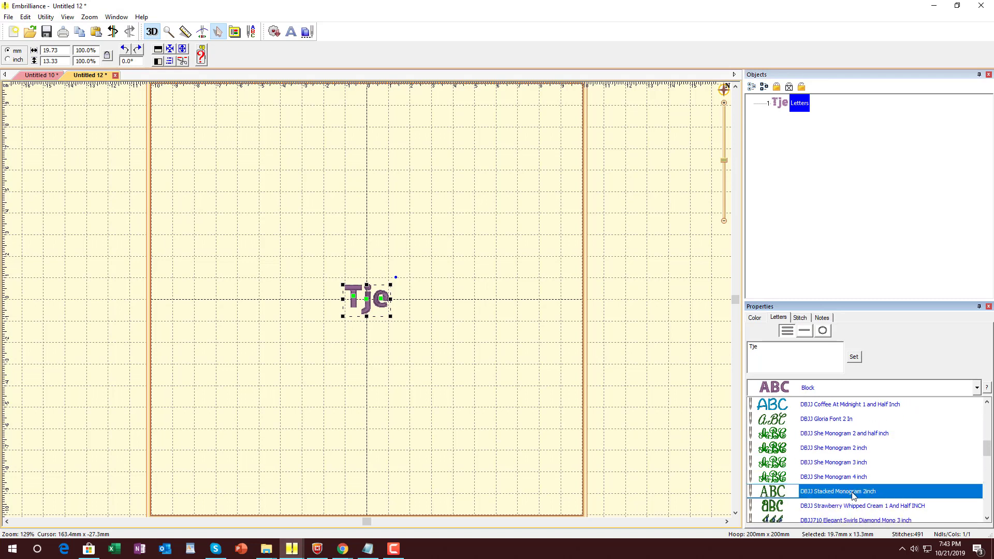
{"action": "left_click", "coordinate": [853, 495]}
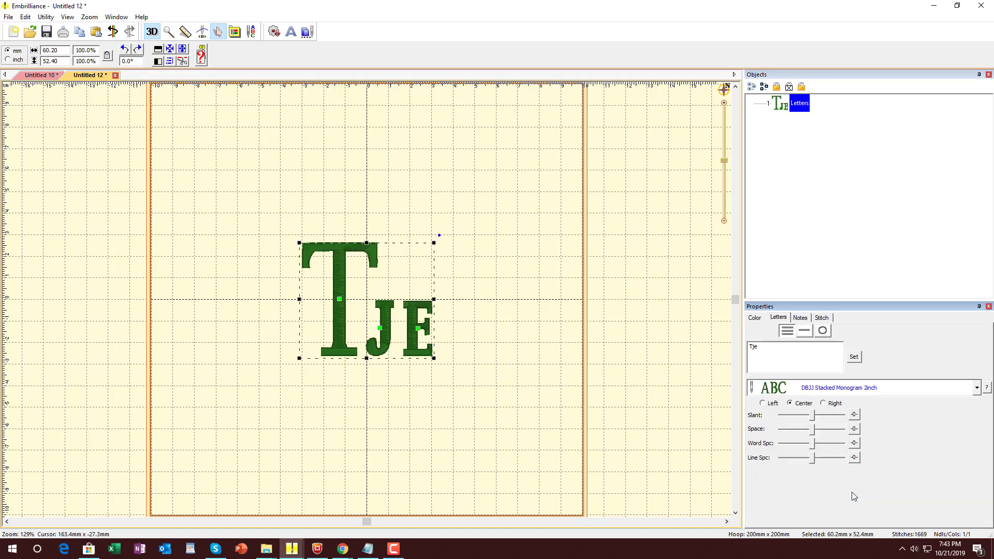
{"action": "left_click", "coordinate": [405, 412]}
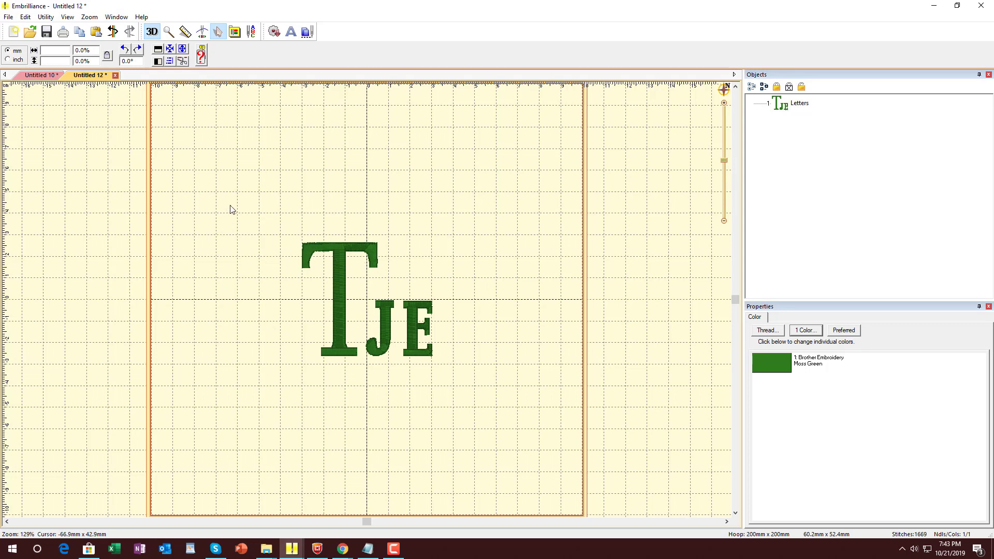
- Hide the design grid and show it again
{"action": "left_click", "coordinate": [66, 18]}
{"action": "left_click", "coordinate": [85, 67]}
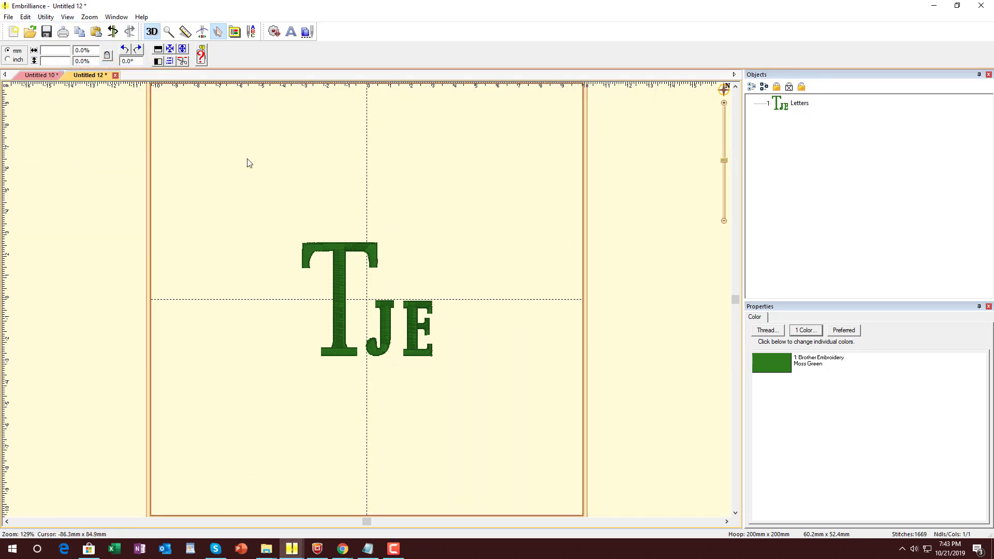
{"action": "left_click", "coordinate": [67, 17]}
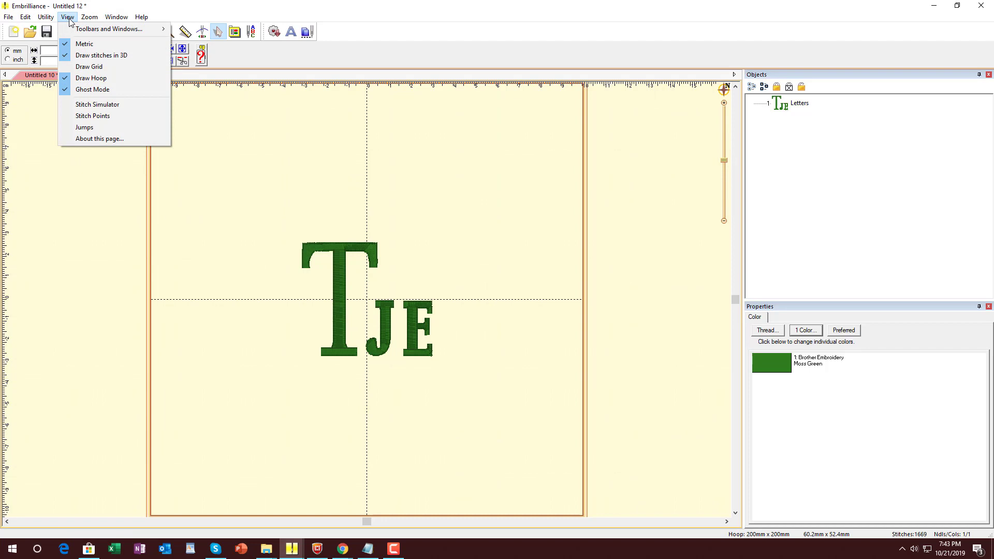
{"action": "left_click", "coordinate": [86, 66]}
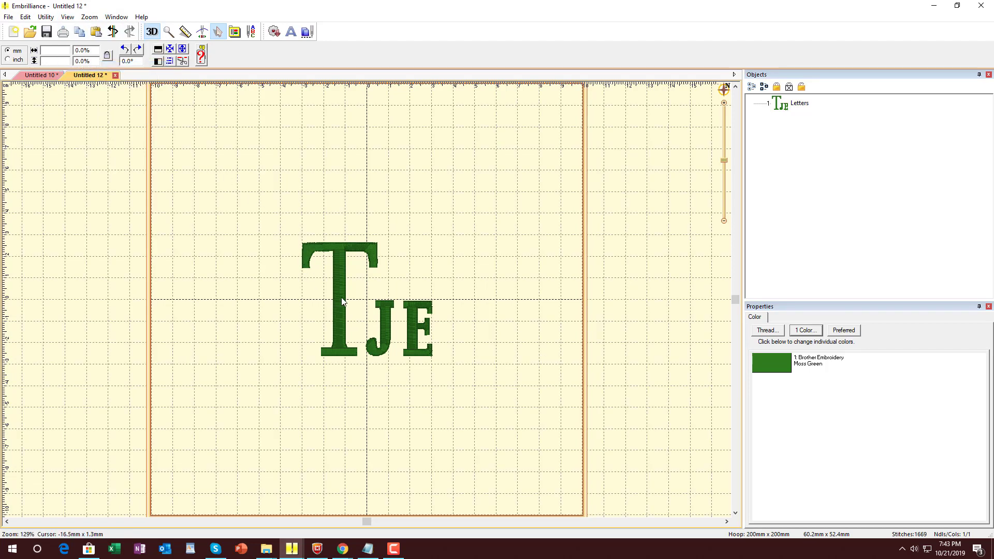
- Select only the large T within the lettering and move it up about 4 mm
{"action": "scroll", "coordinate": [343, 257], "scroll_direction": "up", "scroll_amount": 2}
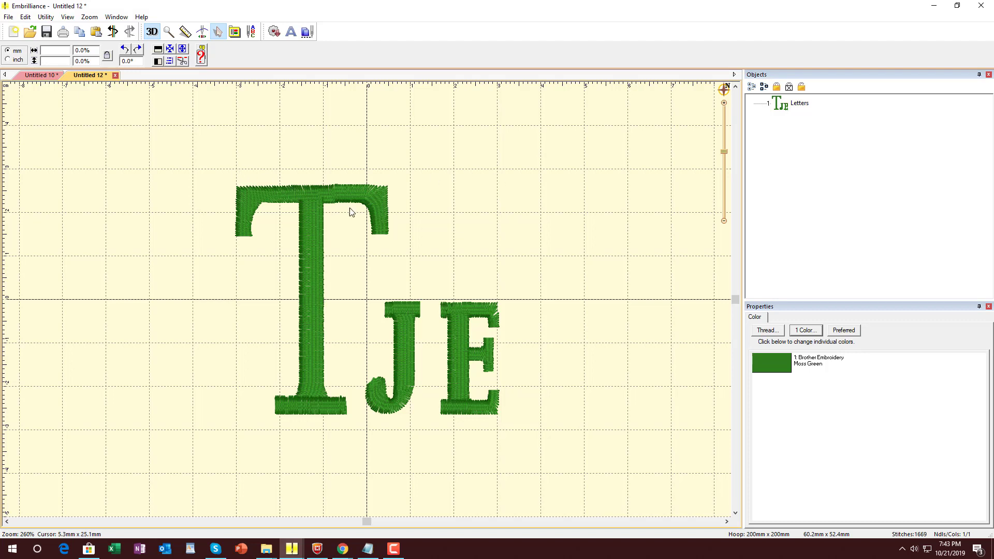
{"action": "left_click", "coordinate": [309, 291]}
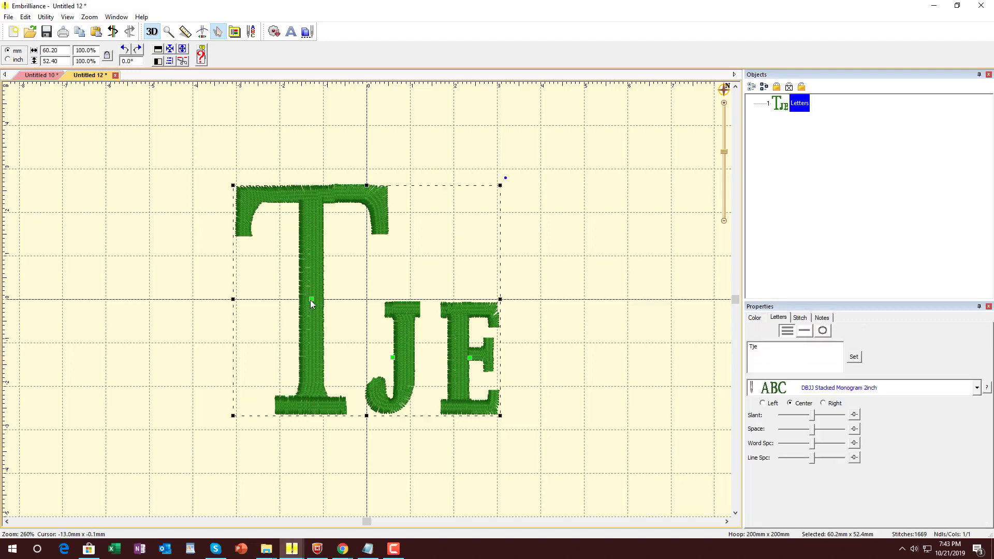
{"action": "left_click", "coordinate": [309, 299]}
{"action": "left_click", "coordinate": [223, 314]}
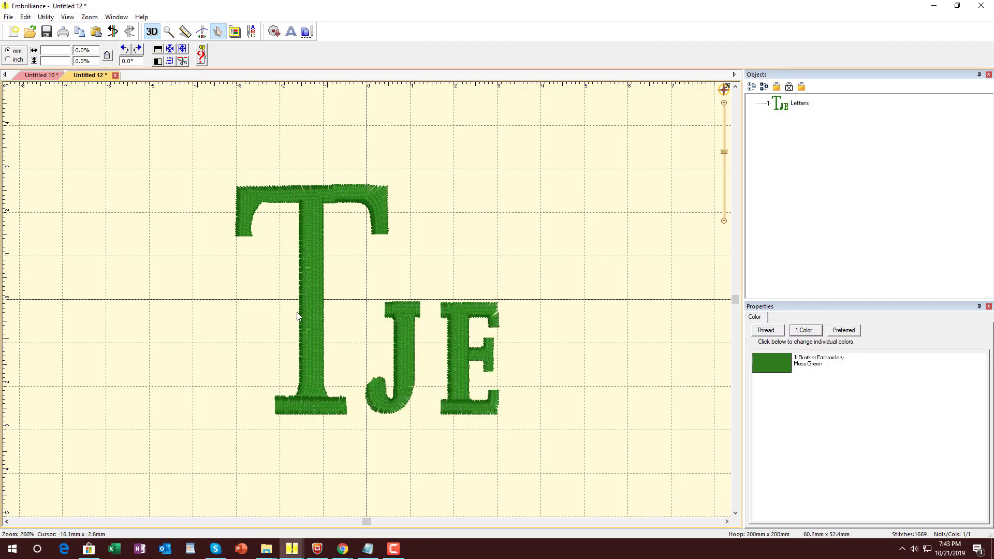
{"action": "left_click", "coordinate": [312, 318]}
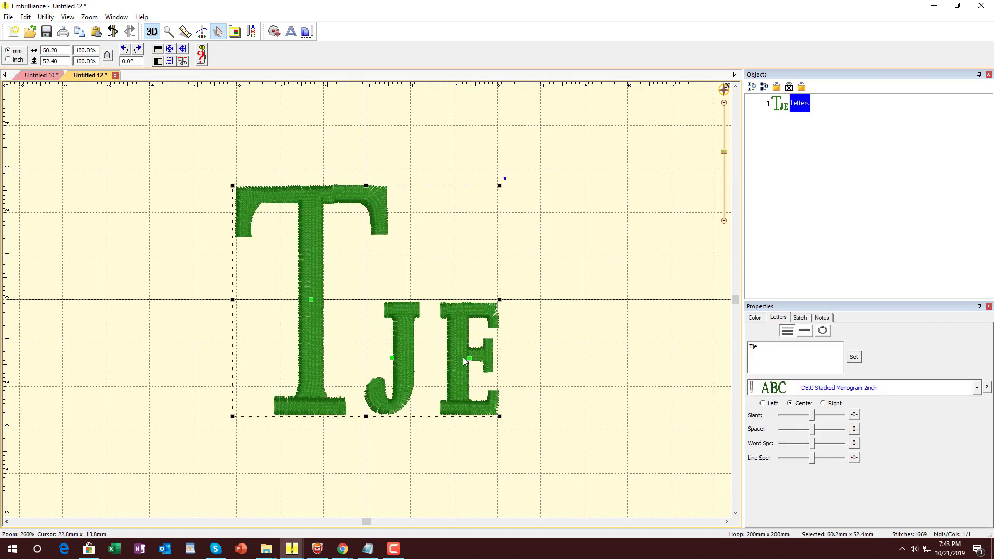
{"action": "left_click", "coordinate": [311, 299]}
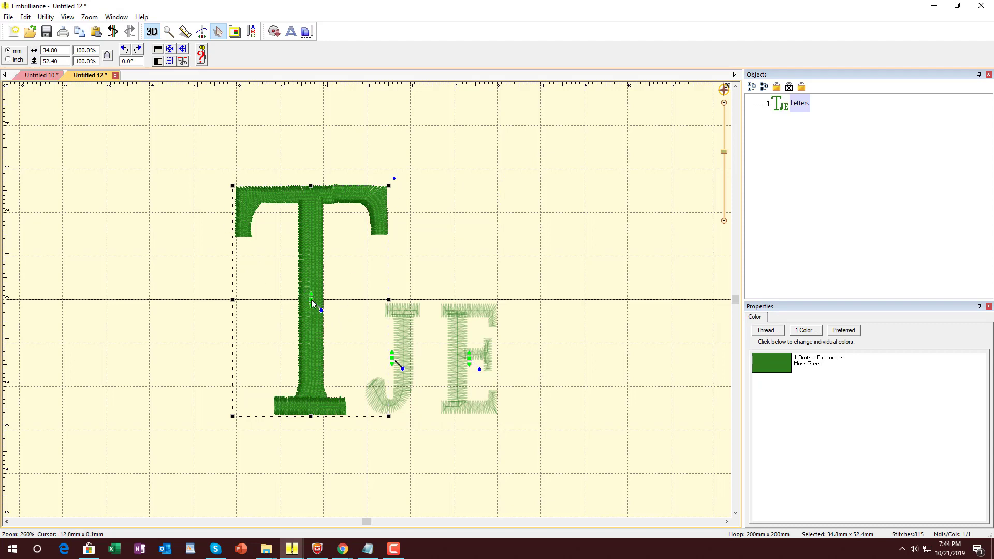
{"action": "left_click_drag", "start_coordinate": [312, 300], "coordinate": [313, 285]}
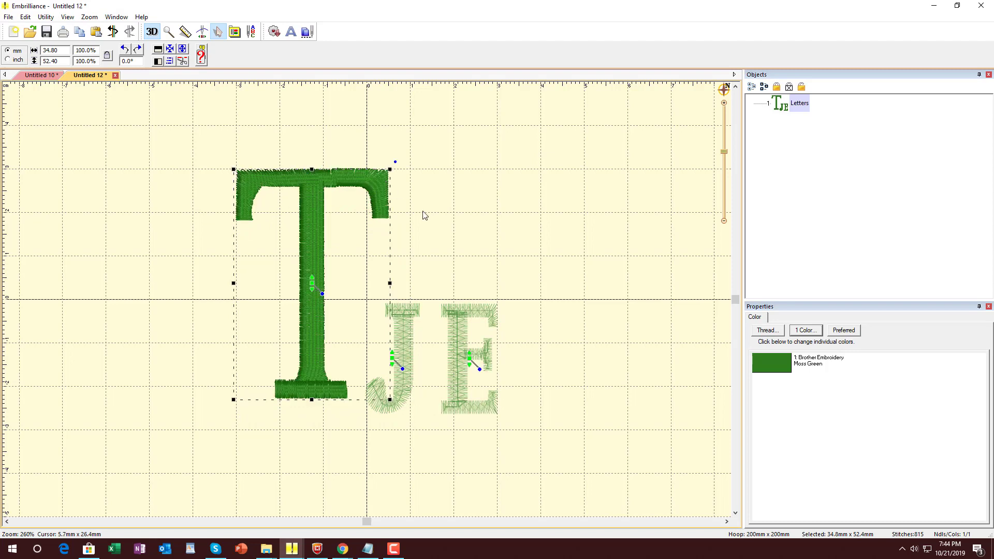
{"action": "left_click", "coordinate": [432, 459]}
- Move the J up beside the T, above the E, with its top level with the T's top
{"action": "left_click", "coordinate": [407, 390]}
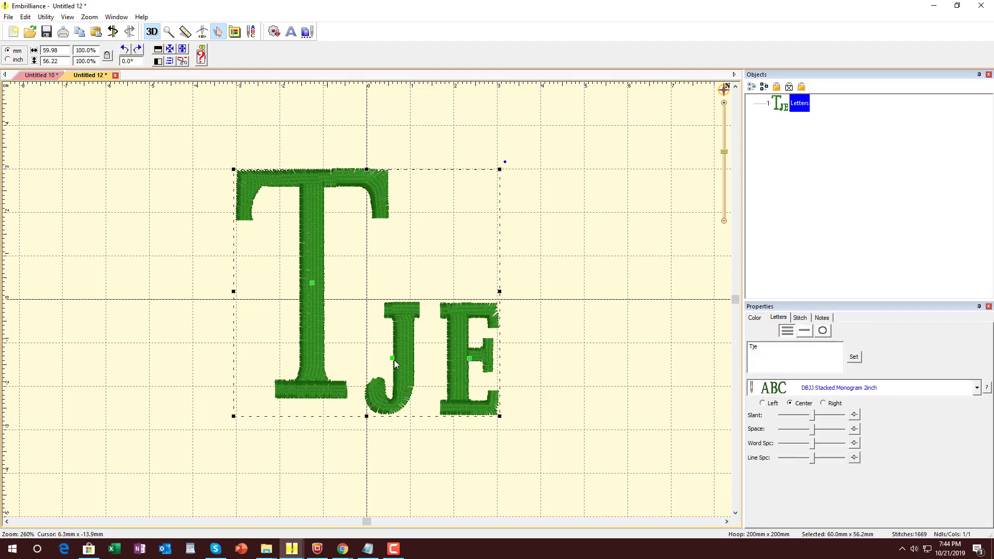
{"action": "left_click", "coordinate": [393, 359]}
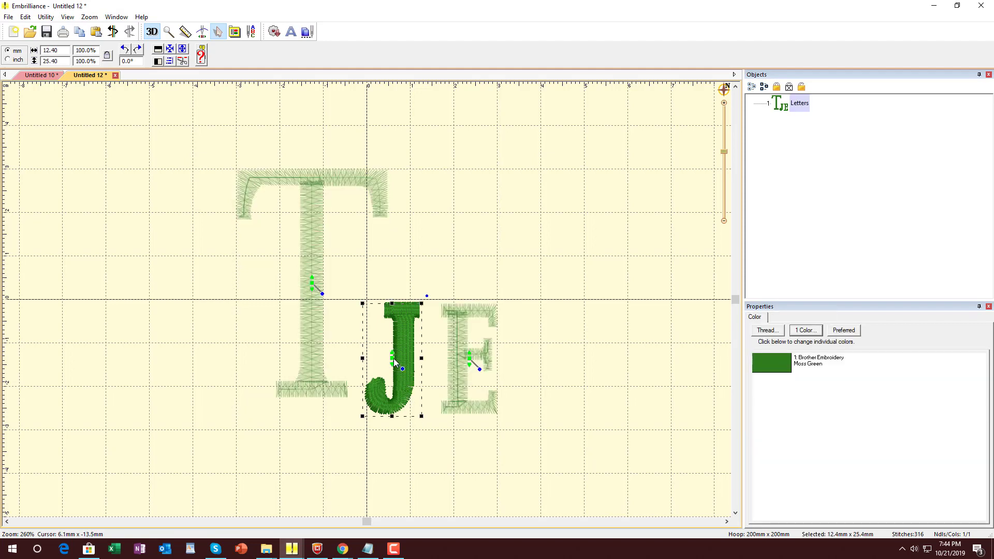
{"action": "left_click_drag", "start_coordinate": [392, 359], "coordinate": [437, 225]}
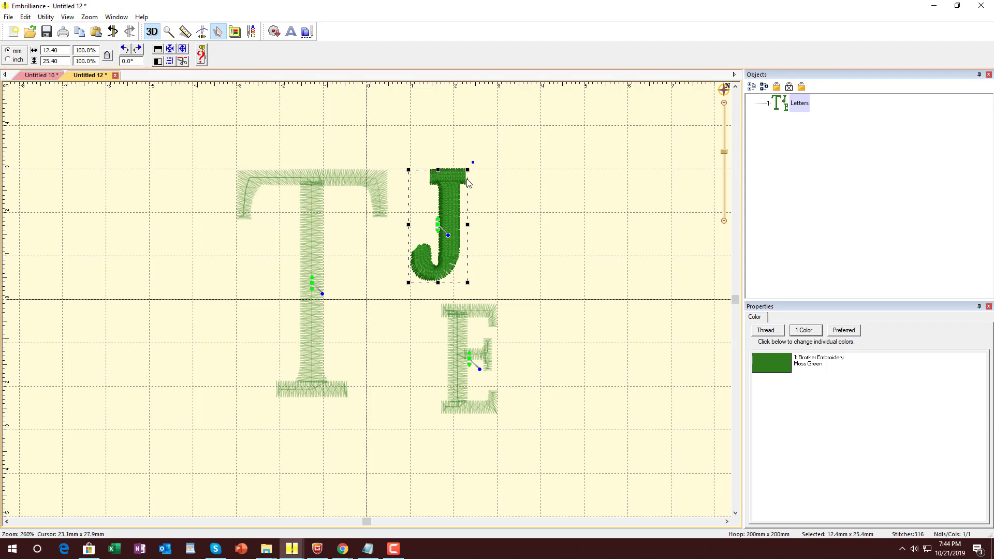
{"action": "left_click", "coordinate": [588, 239]}
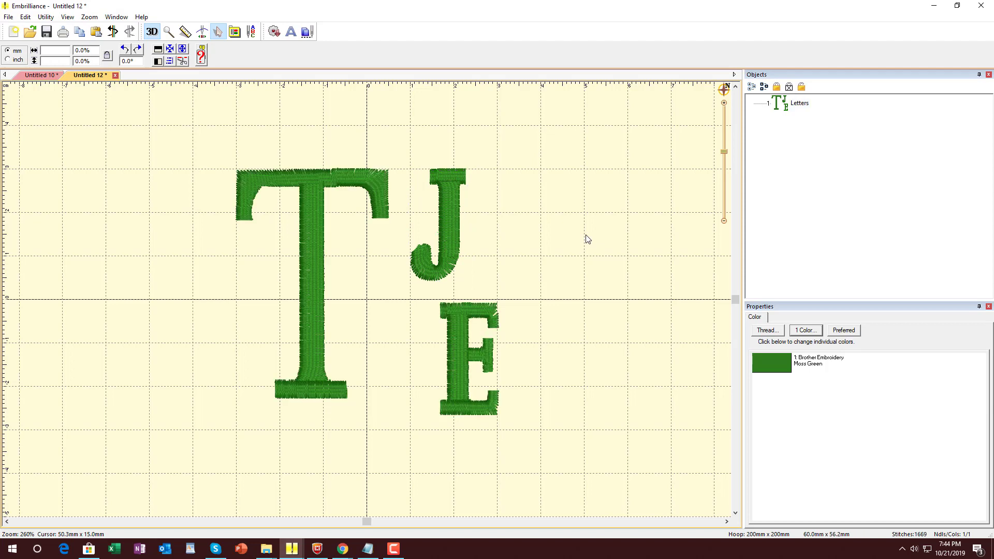
- Select the T and the J together and move them up about 3 mm
{"action": "left_click", "coordinate": [308, 277]}
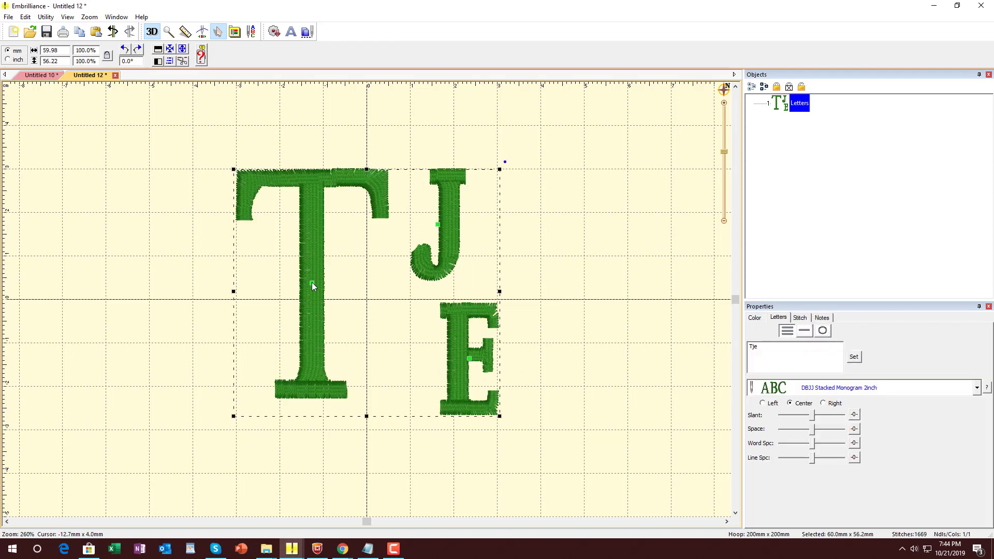
{"action": "left_click", "coordinate": [311, 282]}
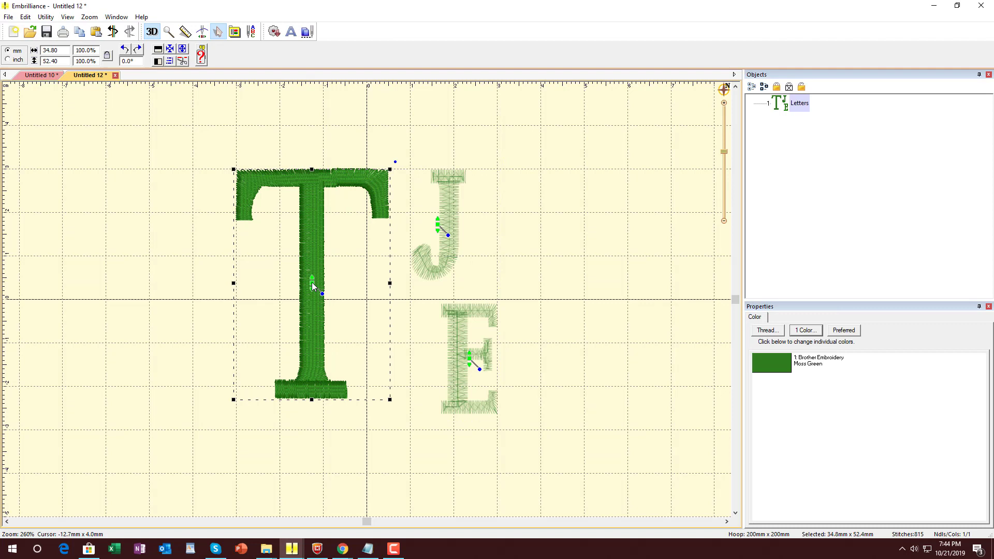
{"action": "left_click", "coordinate": [443, 228], "text": "ctrl"}
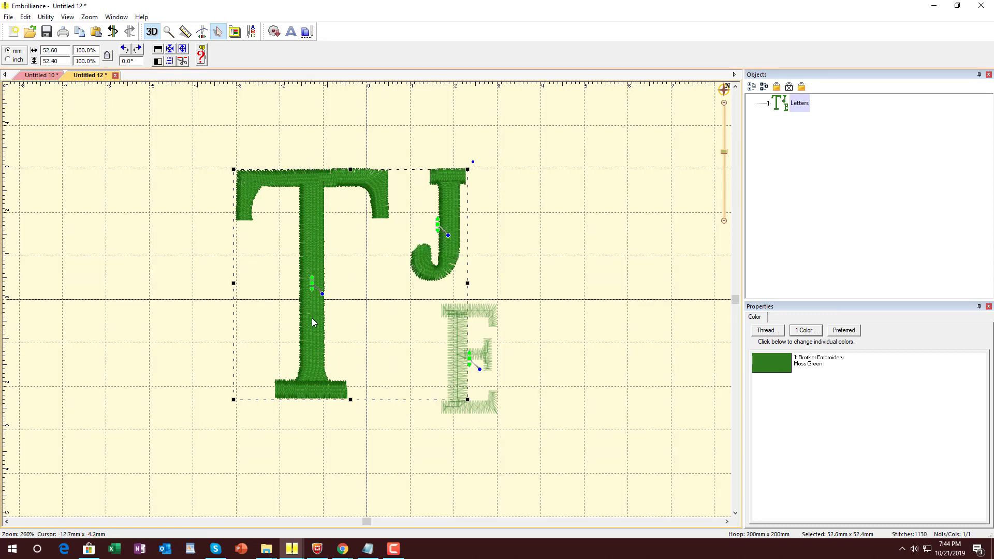
{"action": "left_click_drag", "start_coordinate": [312, 321], "coordinate": [314, 308]}
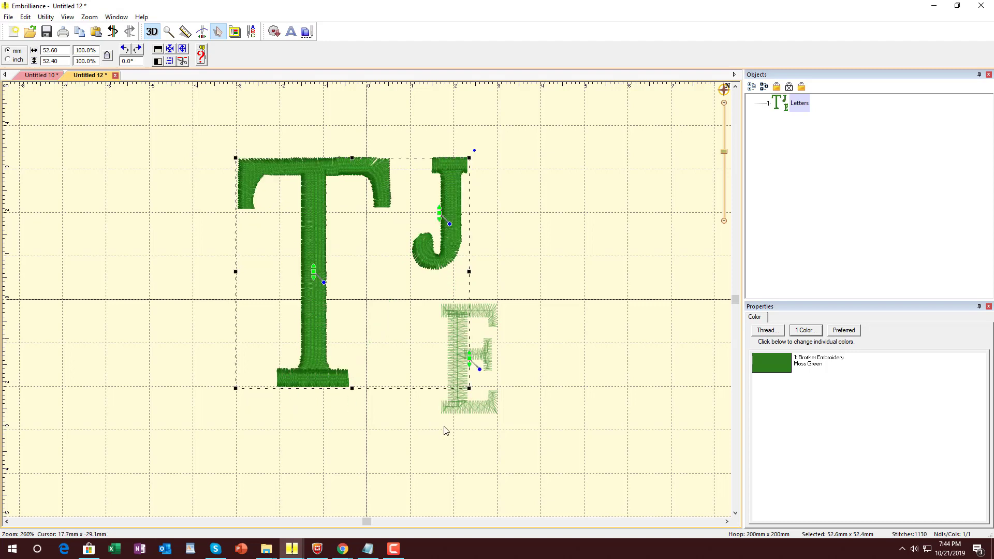
{"action": "left_click", "coordinate": [479, 436]}
- Move the E directly beneath the J, with its base level with the T's base
{"action": "left_click", "coordinate": [460, 380]}
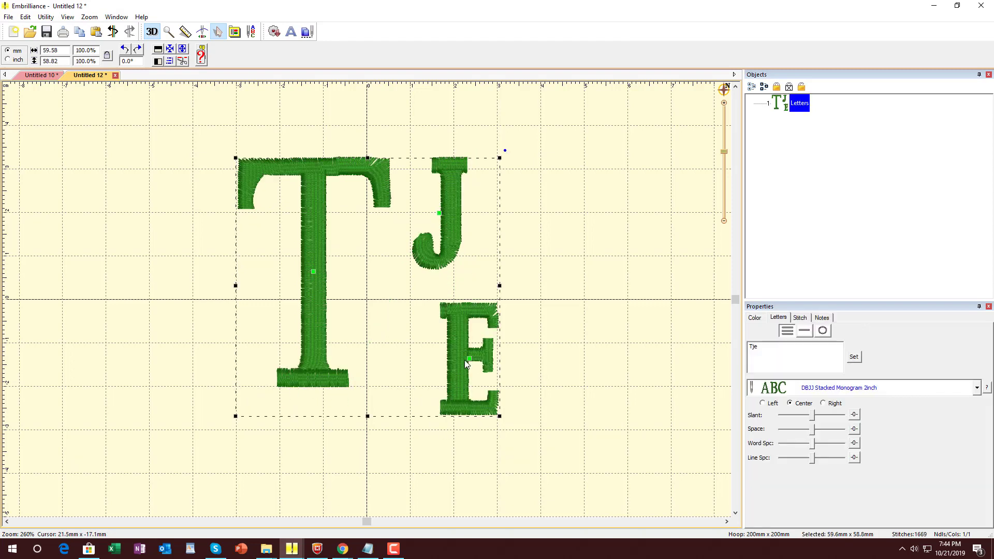
{"action": "left_click", "coordinate": [470, 360]}
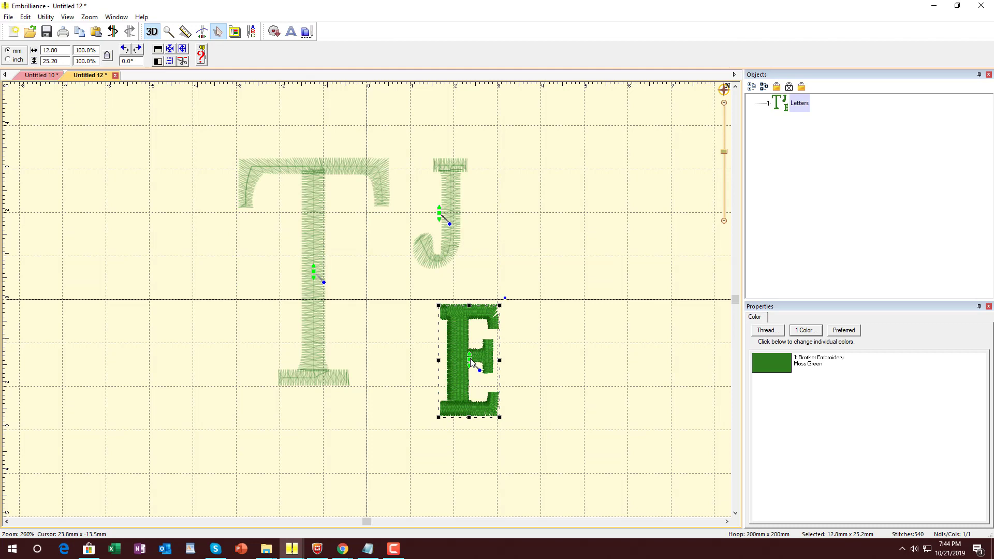
{"action": "left_click_drag", "start_coordinate": [471, 361], "coordinate": [438, 334]}
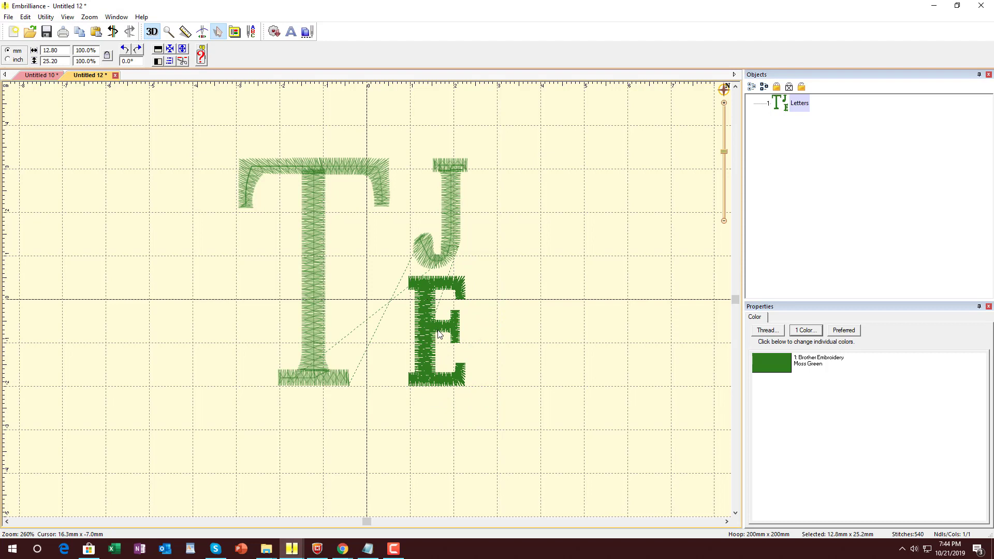
{"action": "left_click_drag", "start_coordinate": [438, 334], "coordinate": [441, 334]}
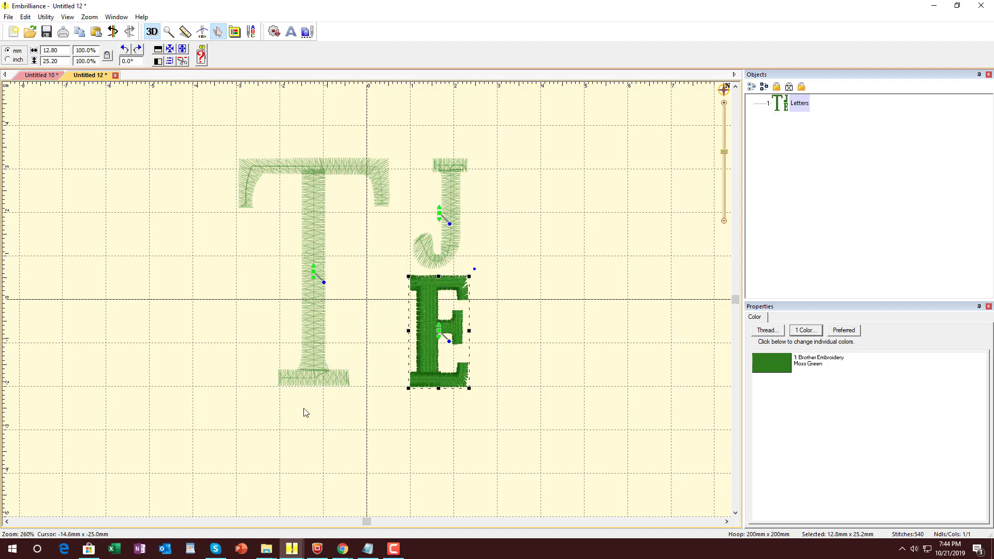
- Fine-tune the J's position so it lines up with the E below and the top of the T
{"action": "left_click", "coordinate": [440, 216]}
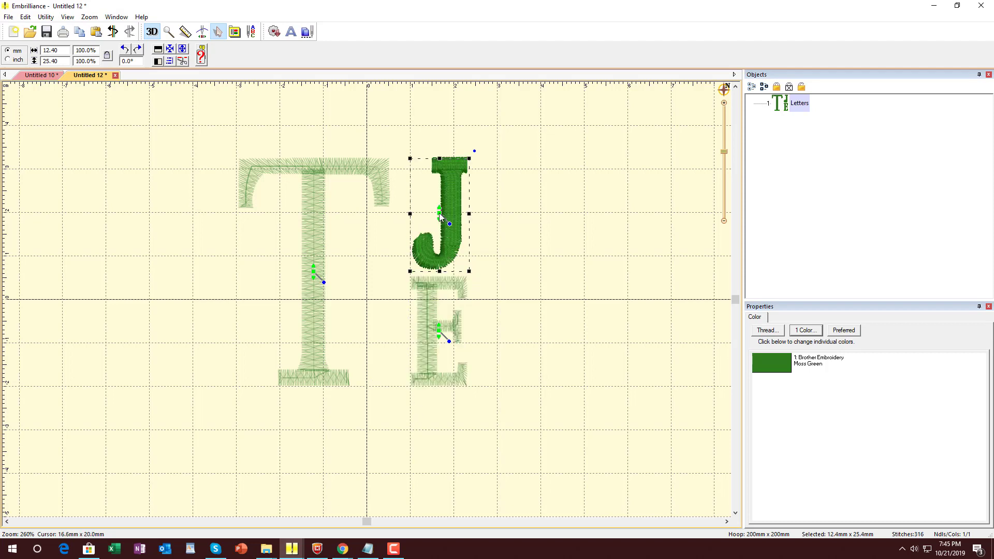
{"action": "left_click_drag", "start_coordinate": [439, 213], "coordinate": [438, 216]}
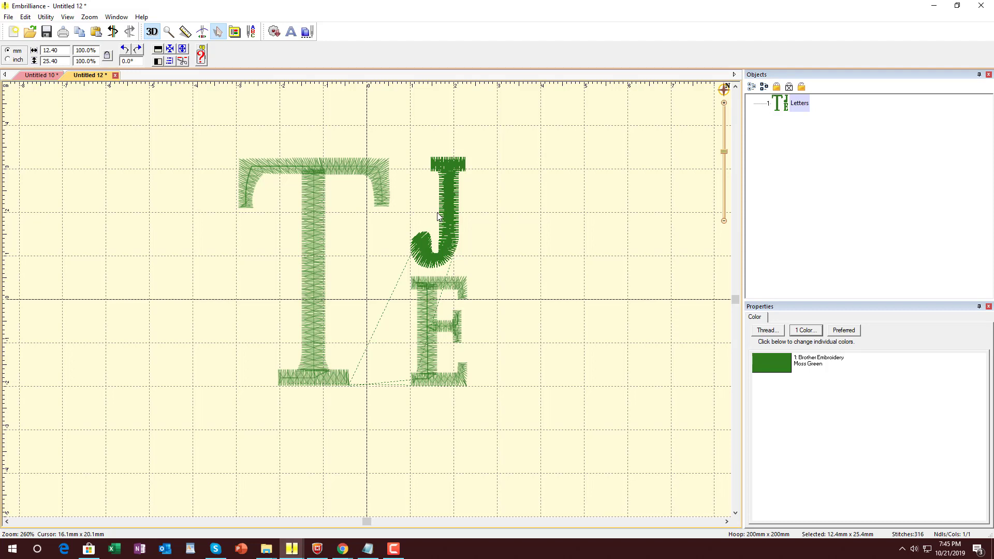
{"action": "left_click_drag", "start_coordinate": [437, 216], "coordinate": [439, 216]}
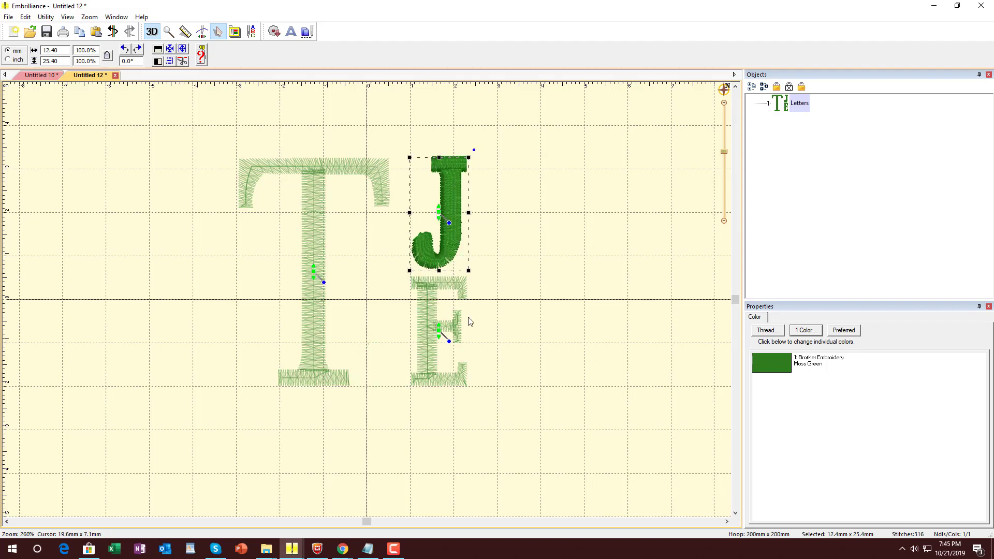
{"action": "left_click", "coordinate": [448, 445]}
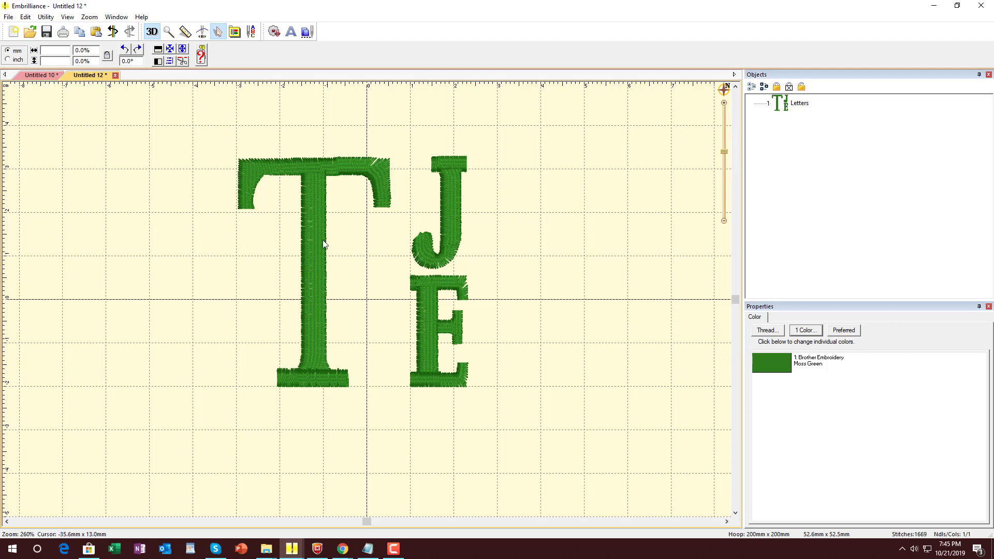
- Select the J and the E together and move them to the left side of the T, level with its top and base
{"action": "left_click", "coordinate": [446, 249]}
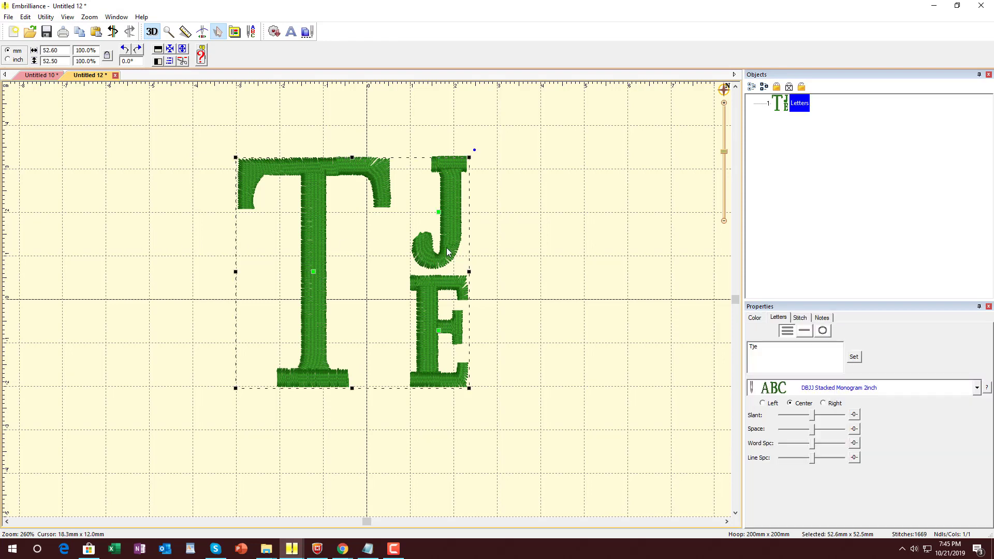
{"action": "left_click", "coordinate": [439, 212]}
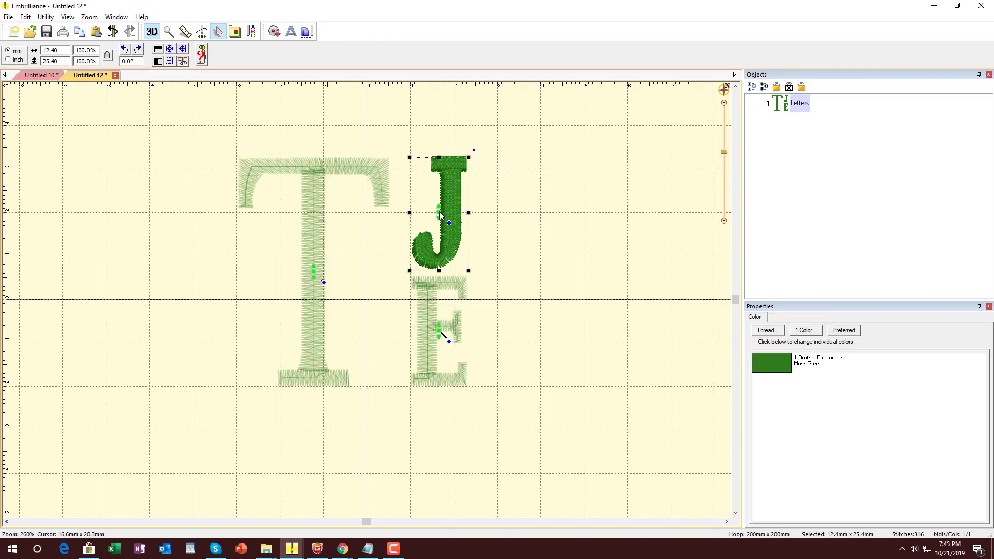
{"action": "left_click", "coordinate": [440, 334], "text": "ctrl"}
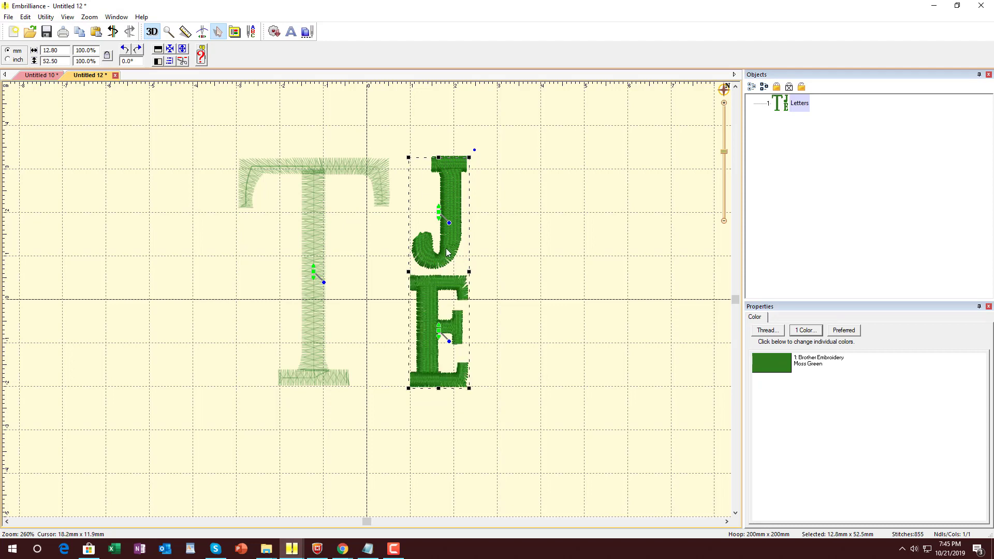
{"action": "left_click_drag", "start_coordinate": [317, 273], "coordinate": [185, 254]}
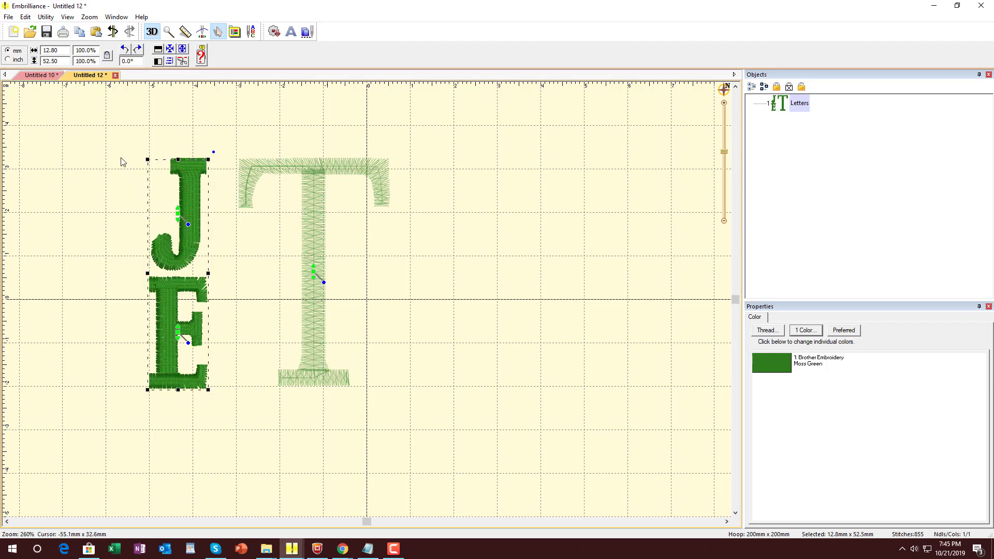
{"action": "left_click", "coordinate": [112, 230]}
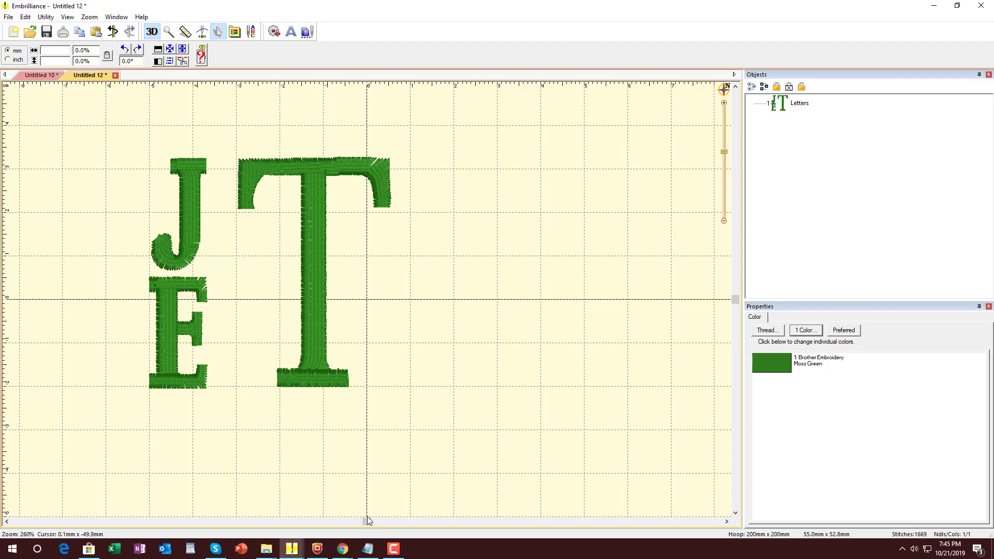
- Change the J's thread colour to Brother Embroidery 019 Sky Blue
{"action": "left_click_drag", "start_coordinate": [367, 518], "coordinate": [268, 511]}
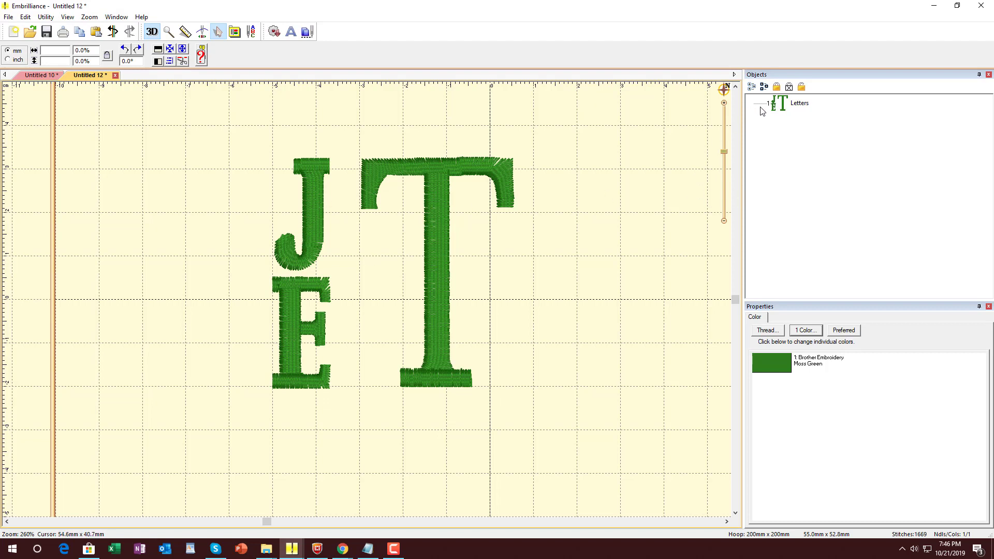
{"action": "left_click", "coordinate": [785, 109]}
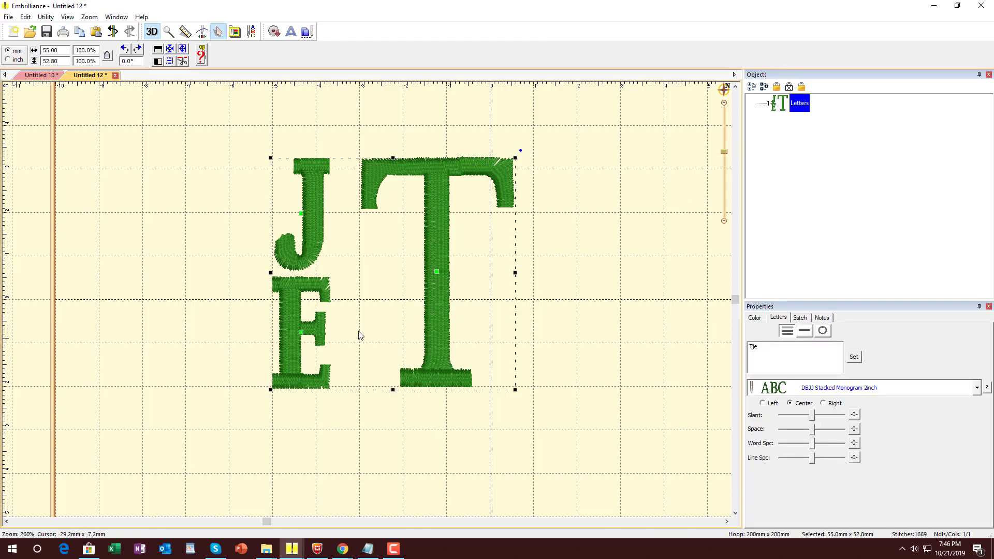
{"action": "left_click", "coordinate": [228, 297]}
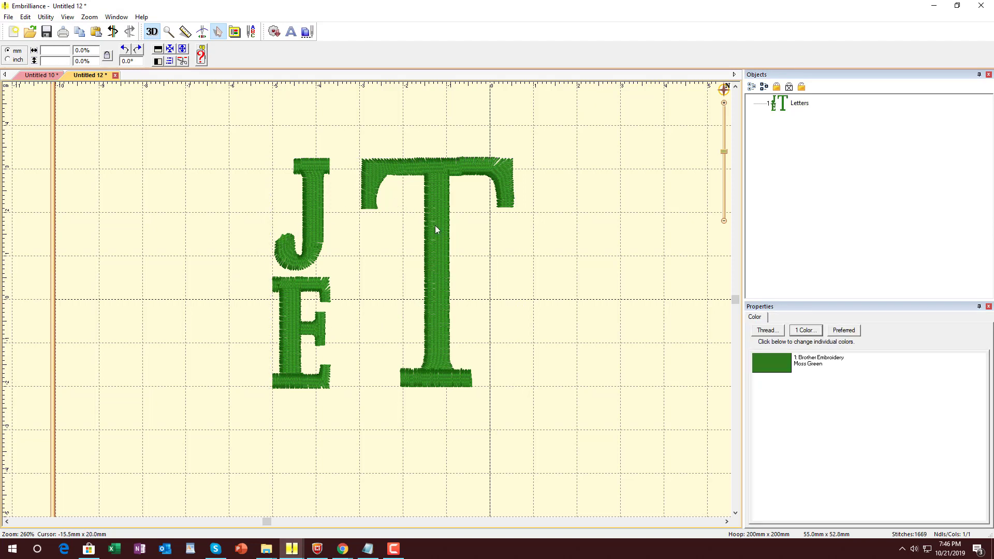
{"action": "left_click", "coordinate": [314, 216]}
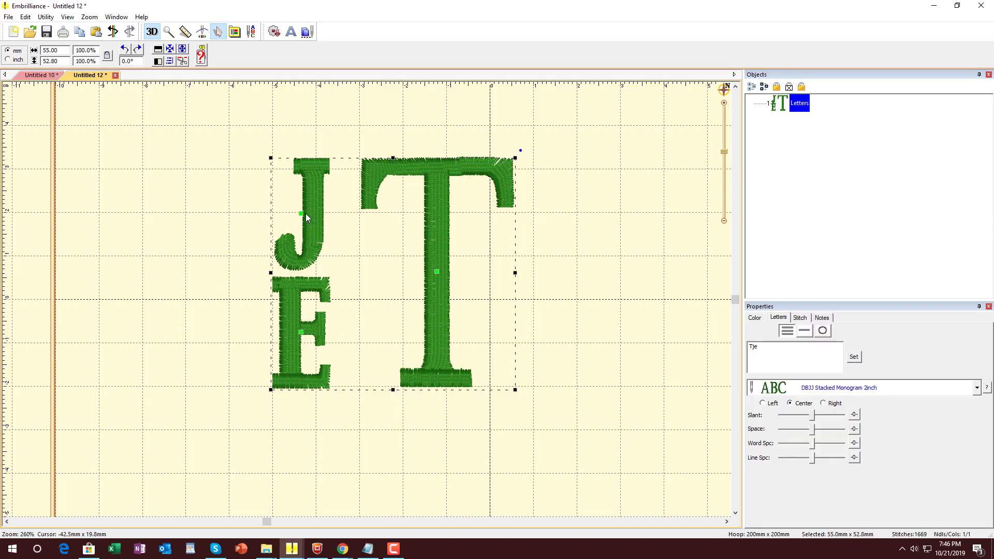
{"action": "left_click", "coordinate": [301, 214]}
{"action": "left_click", "coordinate": [776, 369]}
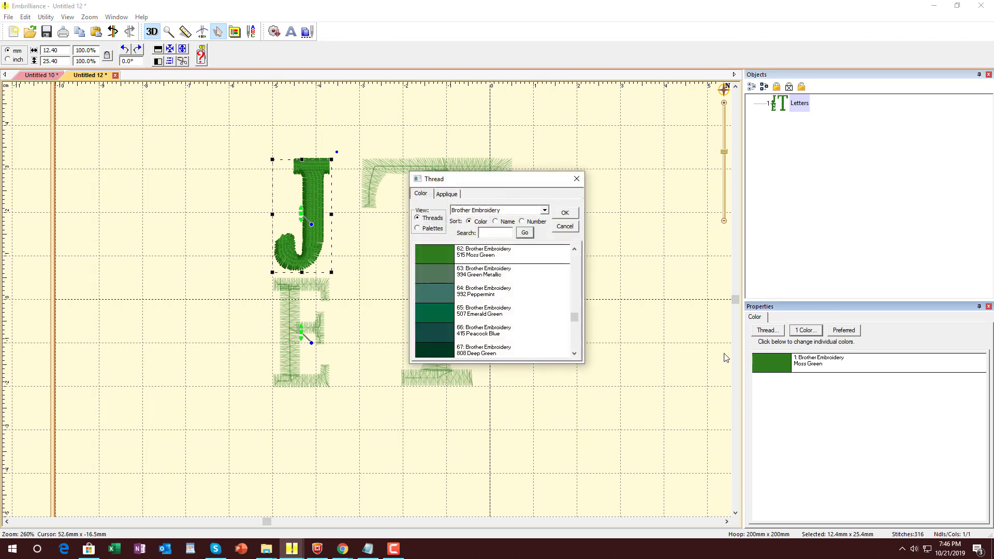
{"action": "scroll", "coordinate": [484, 296], "scroll_direction": "down", "scroll_amount": 2}
{"action": "left_click", "coordinate": [454, 315]}
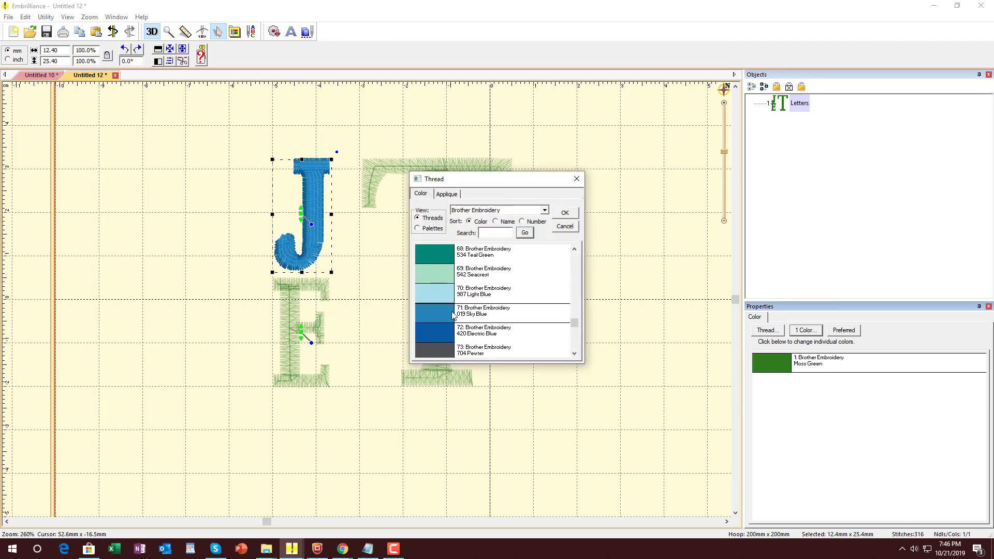
{"action": "left_click", "coordinate": [566, 215]}
{"action": "left_click", "coordinate": [279, 384]}
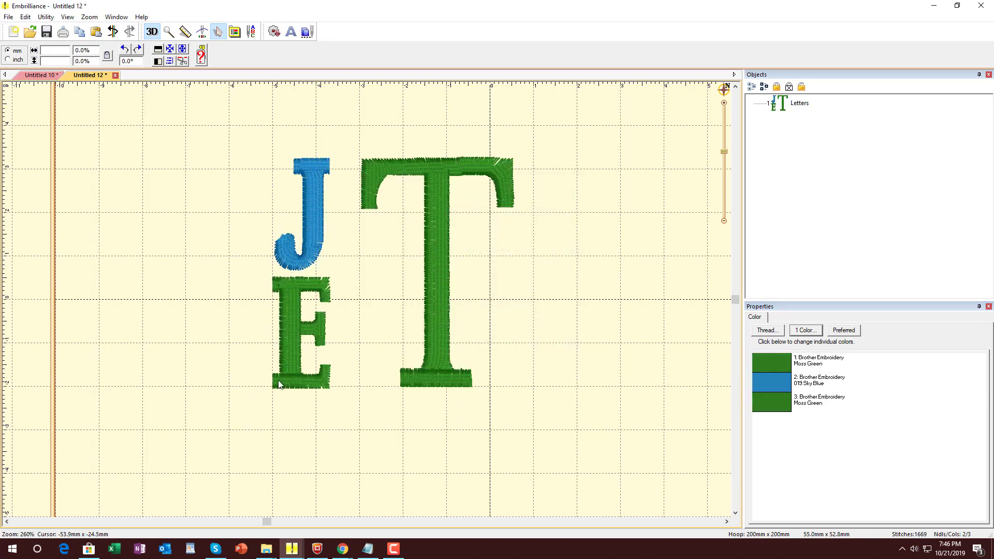
- Change the E's thread colour to Brother Embroidery 607 Wisteria Violet
{"action": "left_click", "coordinate": [292, 348]}
{"action": "left_click", "coordinate": [301, 332]}
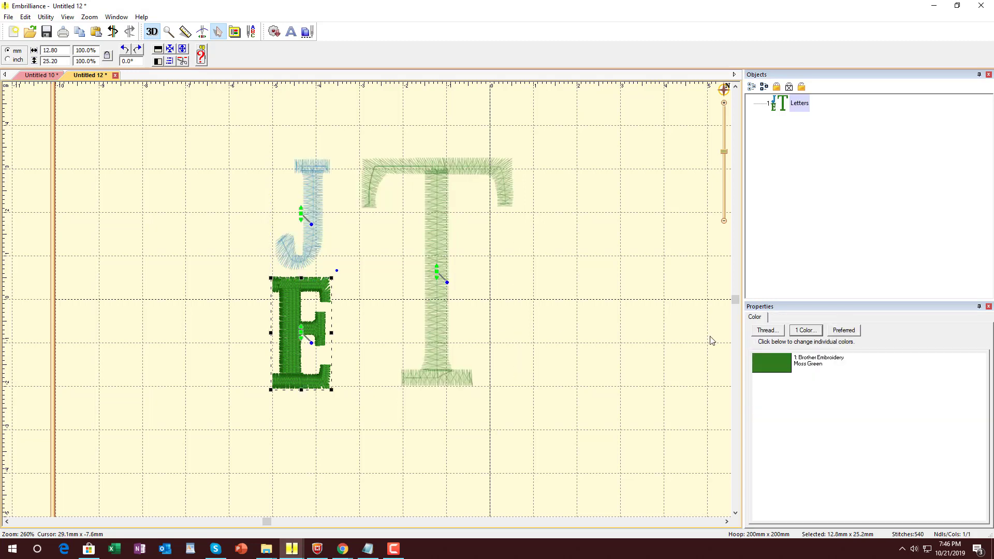
{"action": "left_click", "coordinate": [767, 330]}
{"action": "scroll", "coordinate": [467, 296], "scroll_direction": "down", "scroll_amount": 5}
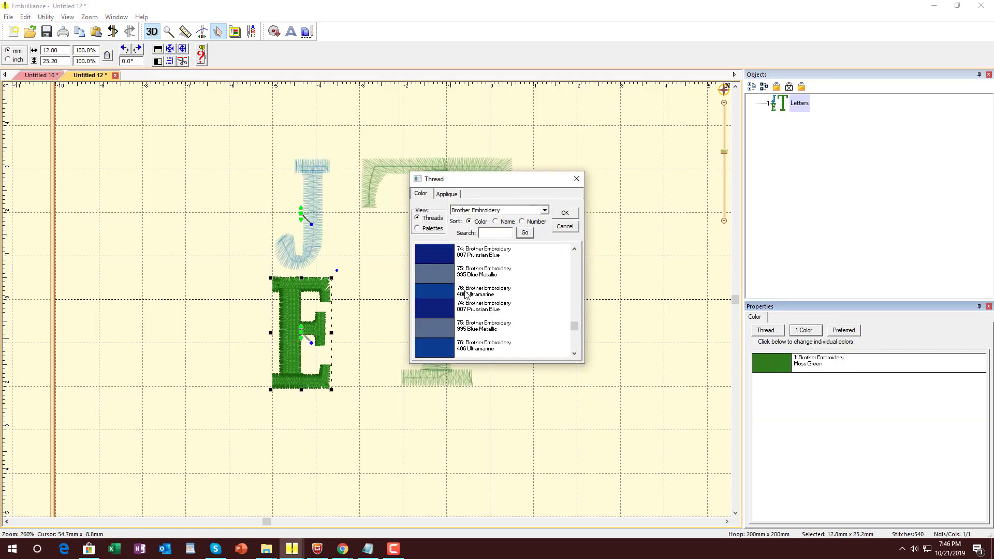
{"action": "scroll", "coordinate": [465, 292], "scroll_direction": "down", "scroll_amount": 1}
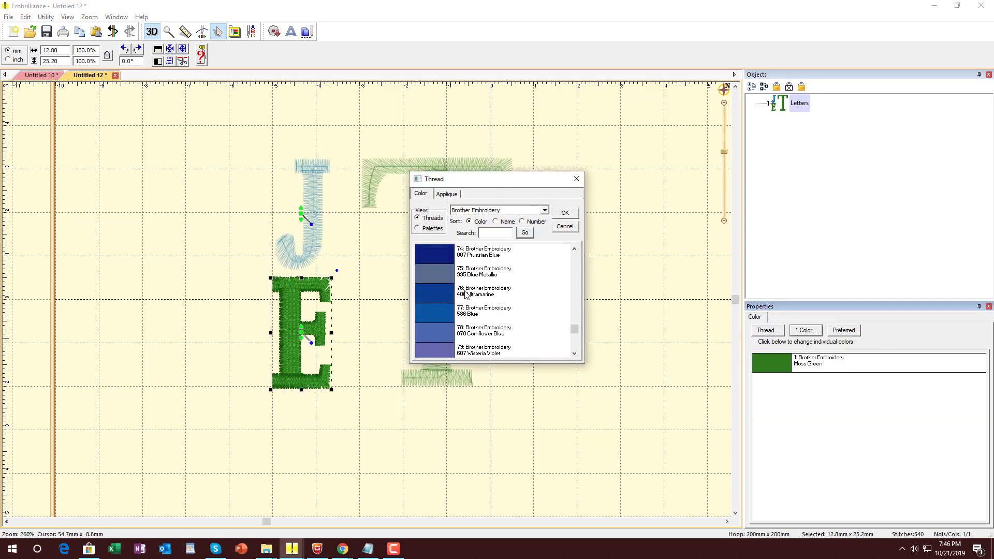
{"action": "left_click", "coordinate": [439, 352]}
{"action": "left_click", "coordinate": [568, 215]}
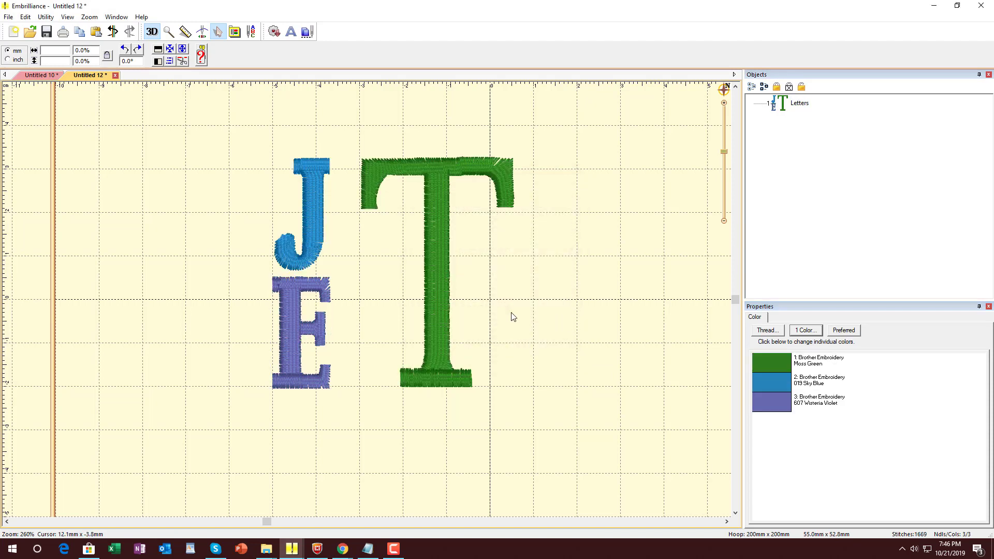
- Change the T's thread colour to Brother Embroidery 086 Deep Rose
{"action": "left_click", "coordinate": [440, 303]}
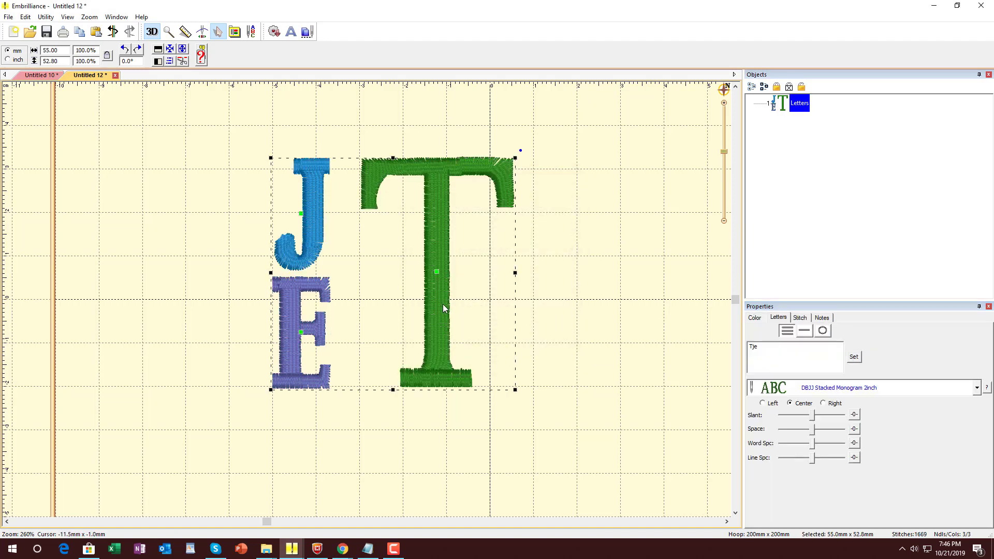
{"action": "left_click", "coordinate": [438, 272]}
{"action": "double_click", "coordinate": [439, 275]}
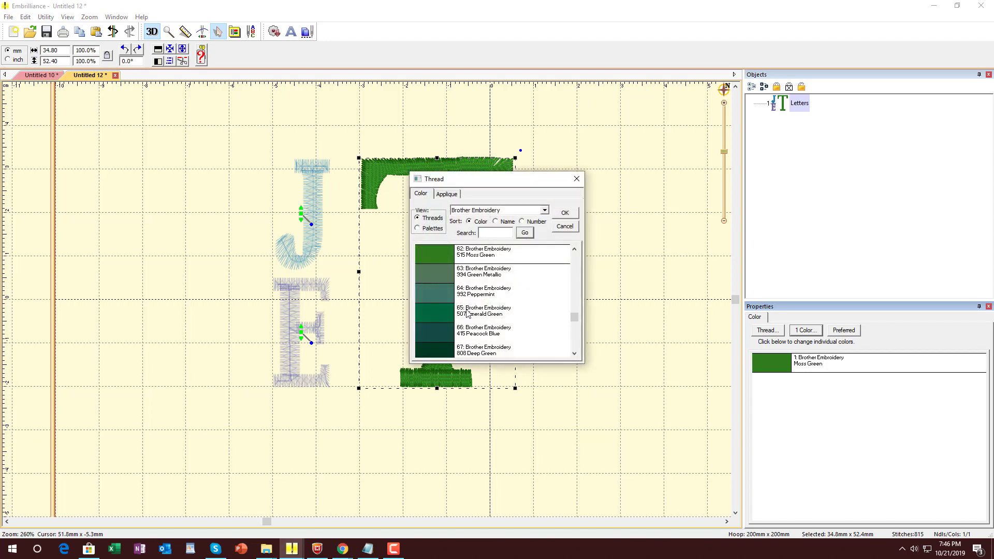
{"action": "scroll", "coordinate": [467, 312], "scroll_direction": "up", "scroll_amount": 20}
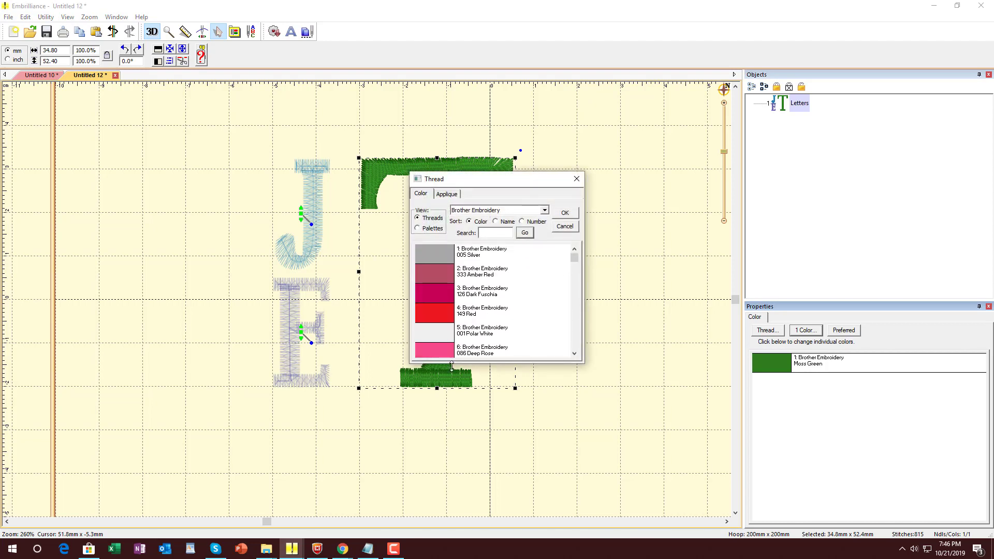
{"action": "left_click", "coordinate": [448, 351]}
{"action": "left_click", "coordinate": [565, 213]}
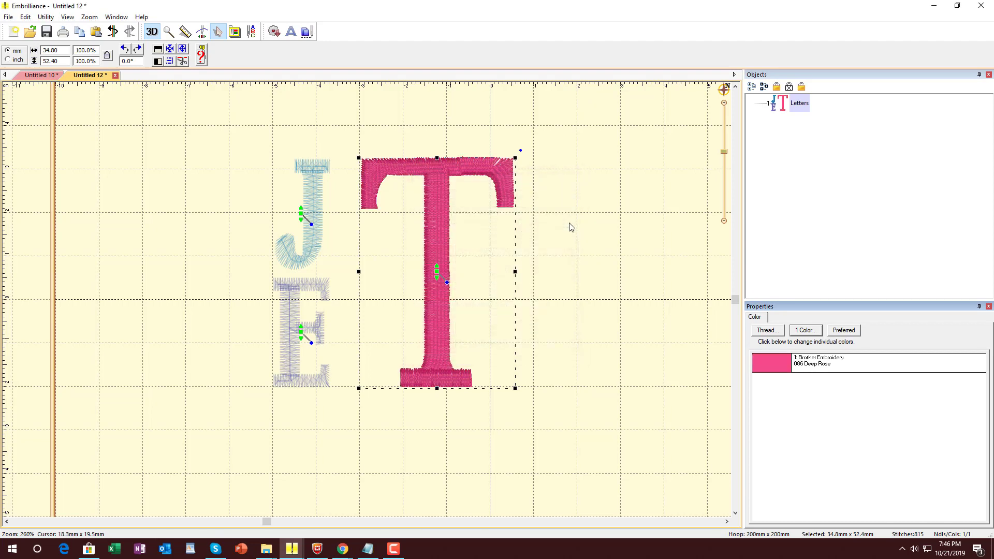
{"action": "left_click", "coordinate": [582, 302]}
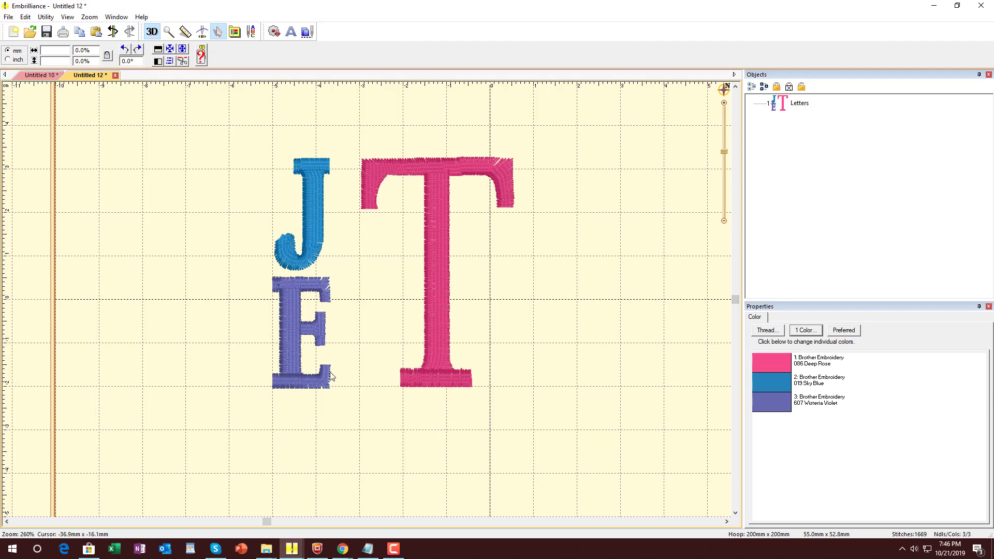
- Run Color Sort on the lettering design and open the sorted result in a new view
{"action": "left_click", "coordinate": [314, 230]}
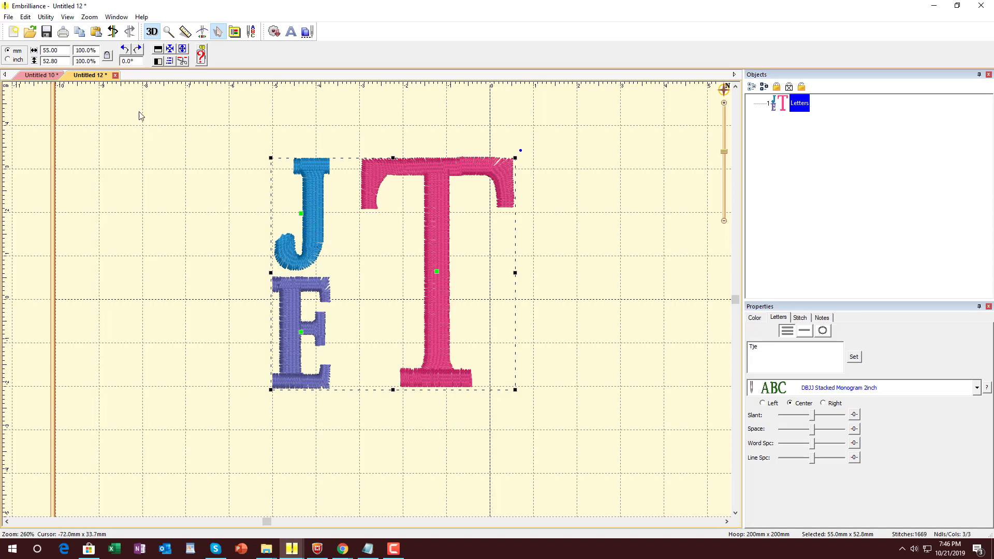
{"action": "left_click", "coordinate": [45, 17]}
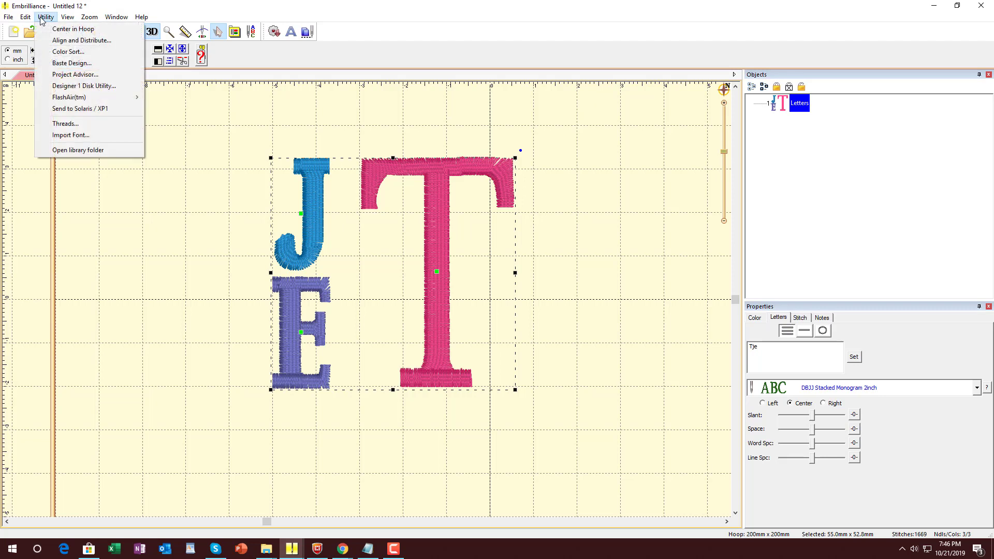
{"action": "left_click", "coordinate": [69, 52]}
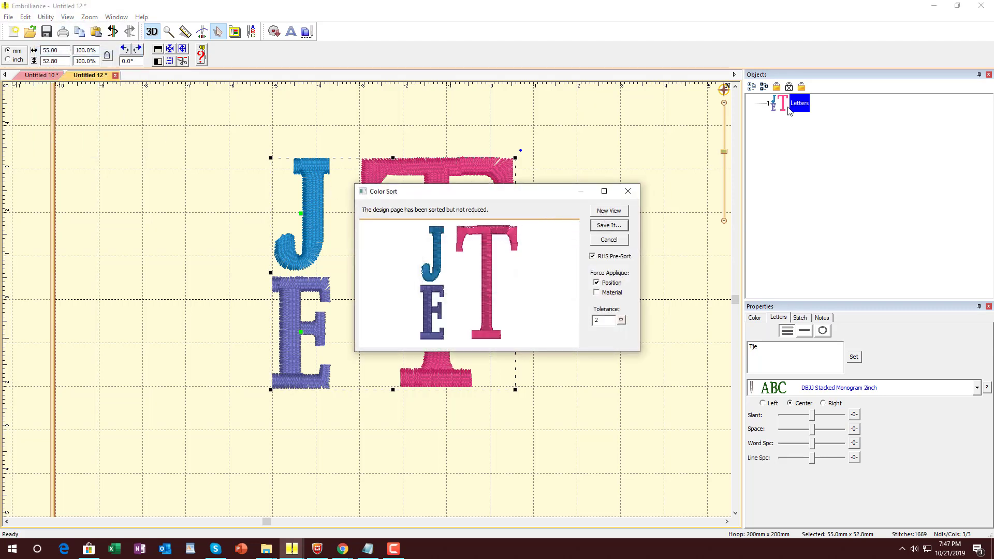
{"action": "left_click", "coordinate": [609, 211]}
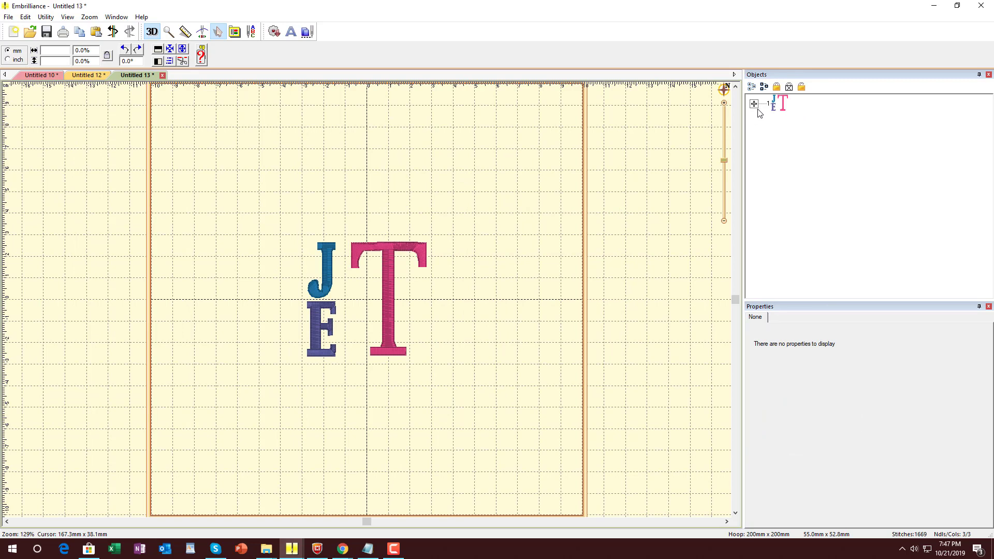
- Expand the sorted design and examine the stitching order of its T, J and E colour parts
{"action": "left_click", "coordinate": [754, 104]}
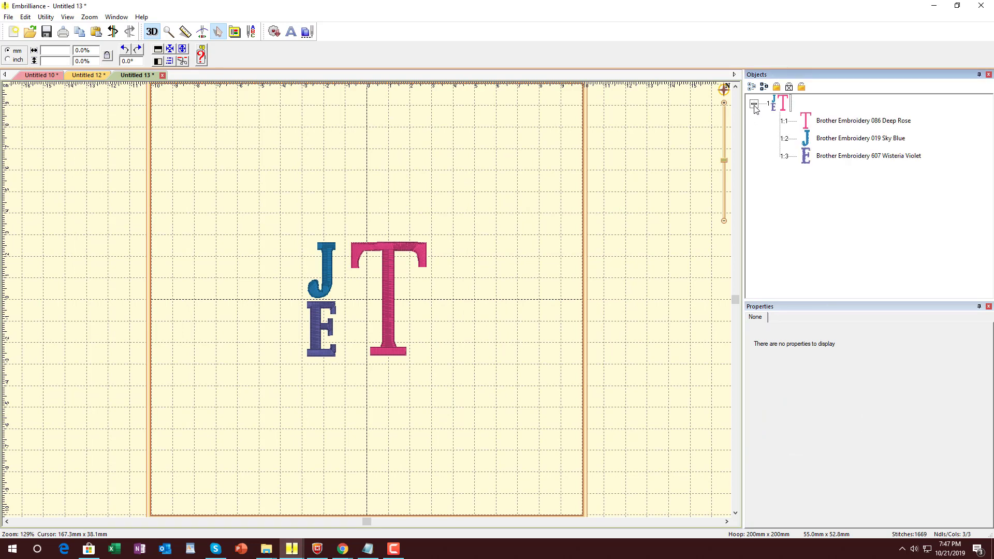
{"action": "left_click", "coordinate": [824, 123]}
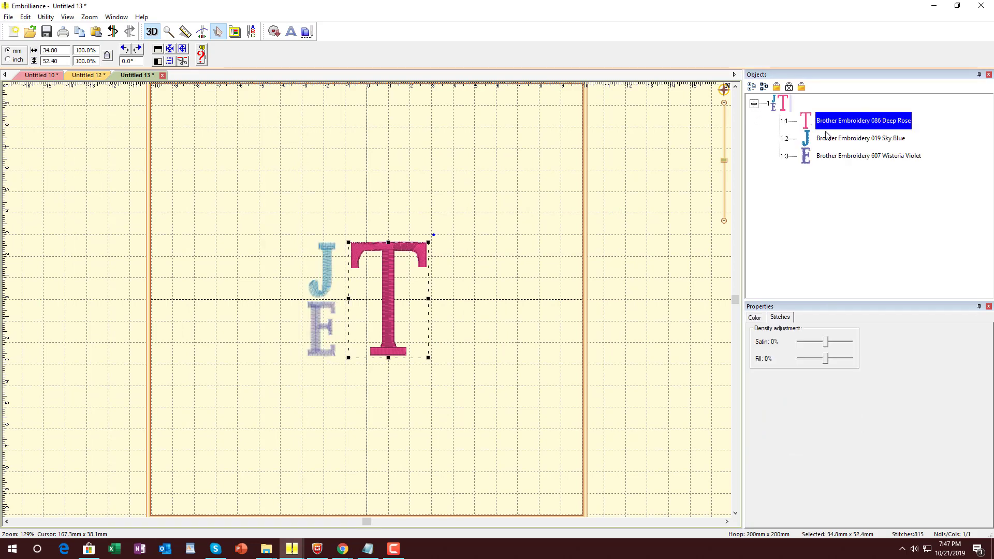
{"action": "left_click", "coordinate": [824, 140]}
{"action": "left_click", "coordinate": [830, 157]}
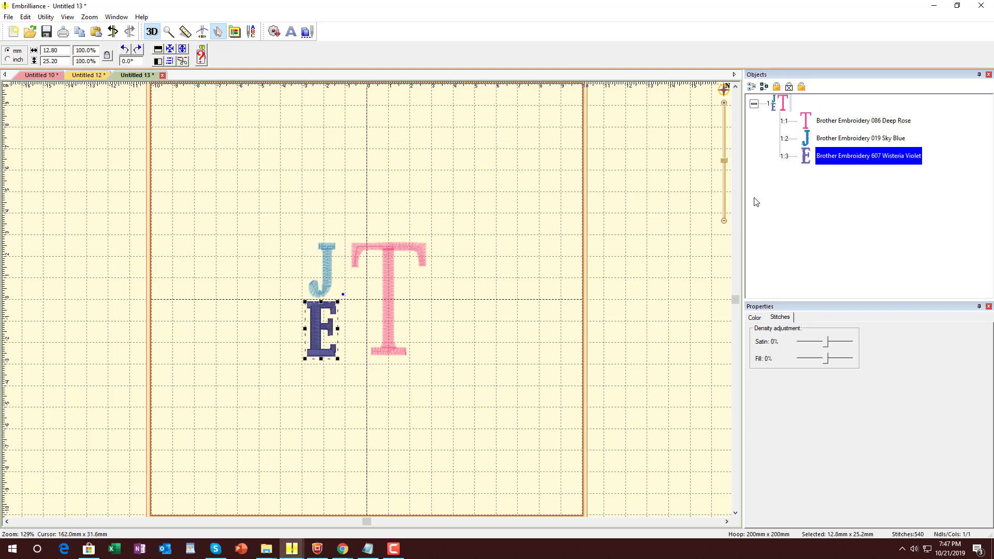
{"action": "left_click", "coordinate": [841, 128]}
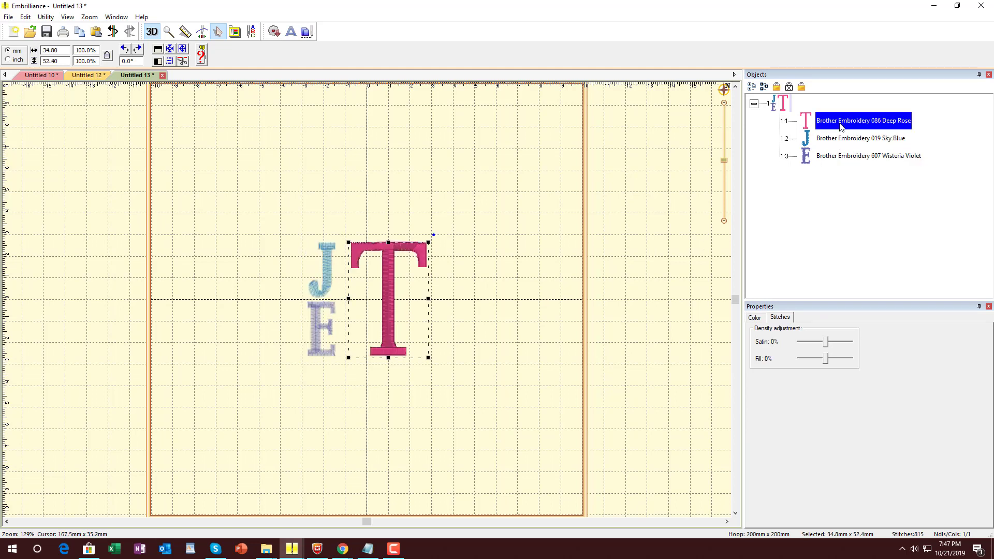
{"action": "left_click", "coordinate": [837, 142]}
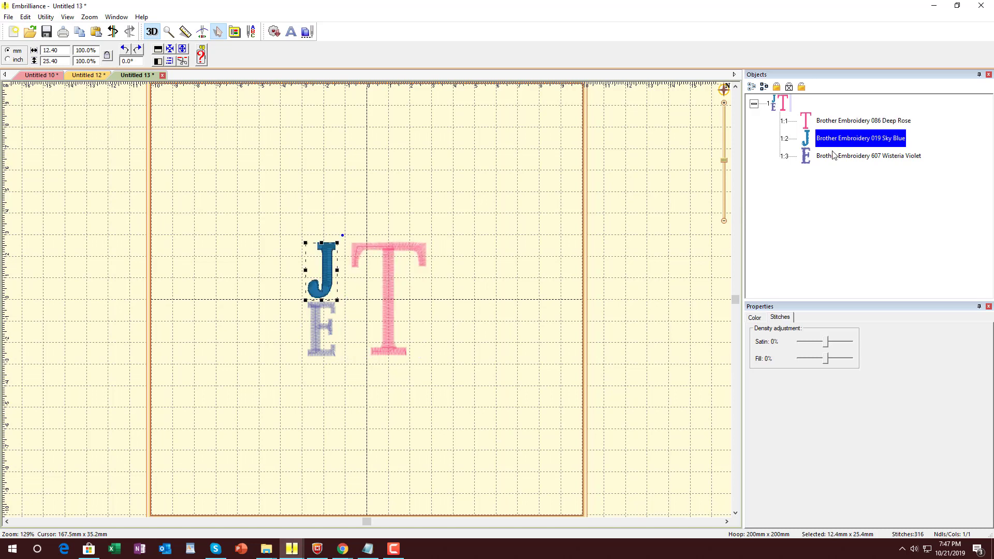
{"action": "left_click", "coordinate": [830, 160]}
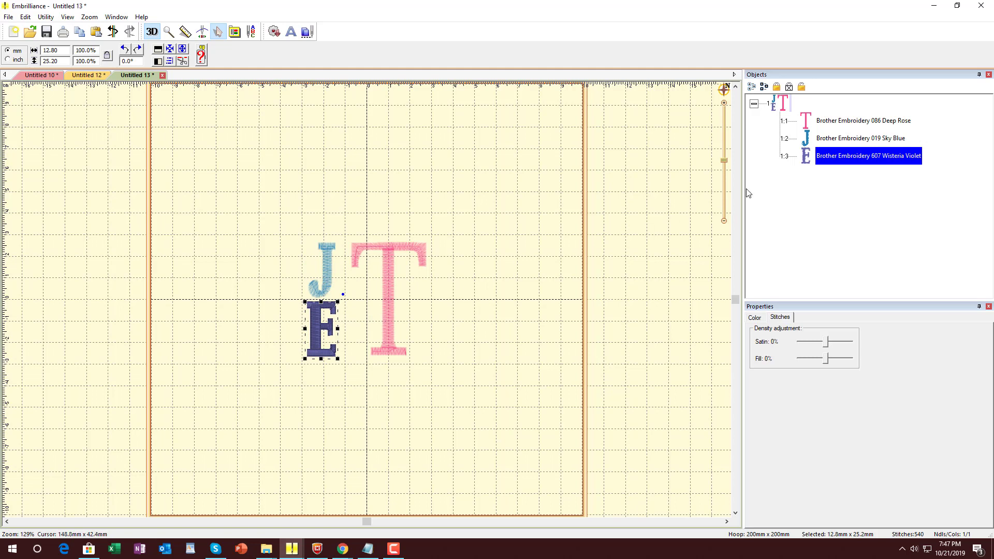
- Move the Sky Blue J ahead of the Deep Rose T in the design's stitching order
{"action": "left_click", "coordinate": [839, 145]}
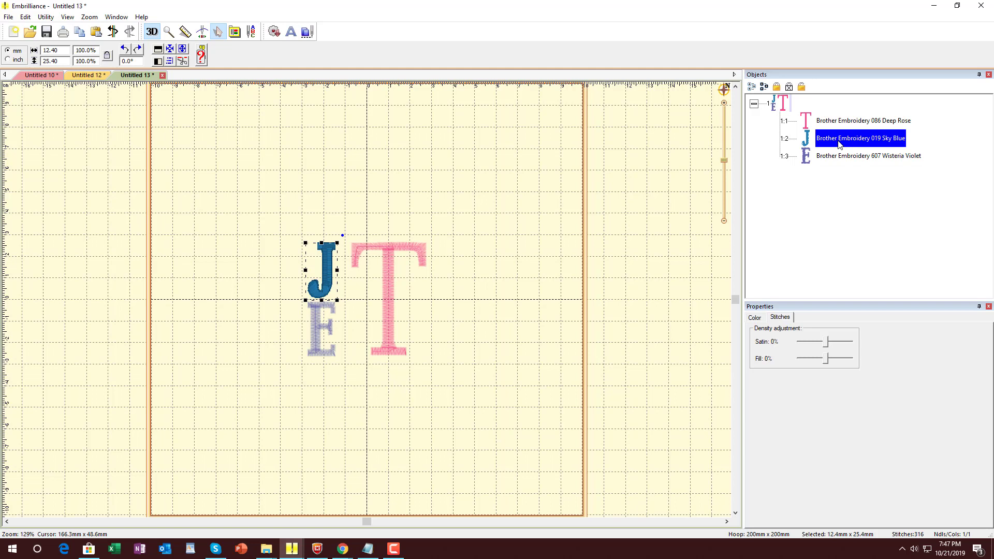
{"action": "left_click", "coordinate": [839, 145]}
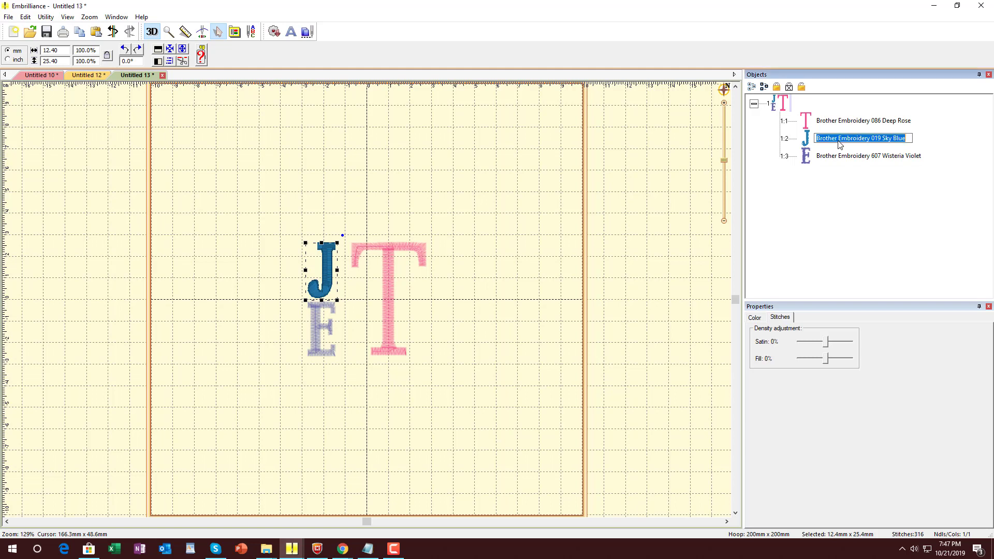
{"action": "left_click", "coordinate": [806, 135]}
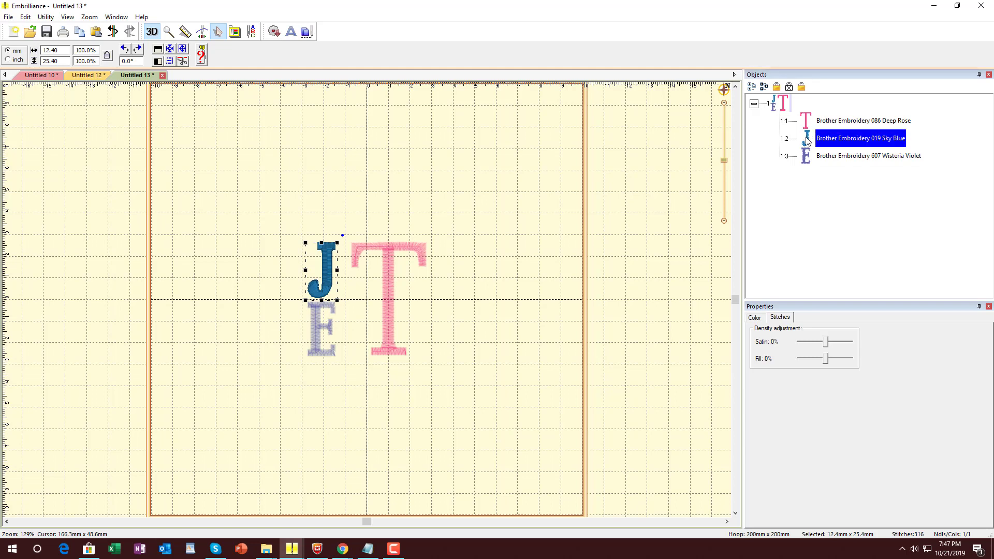
{"action": "left_click_drag", "start_coordinate": [807, 139], "coordinate": [808, 106]}
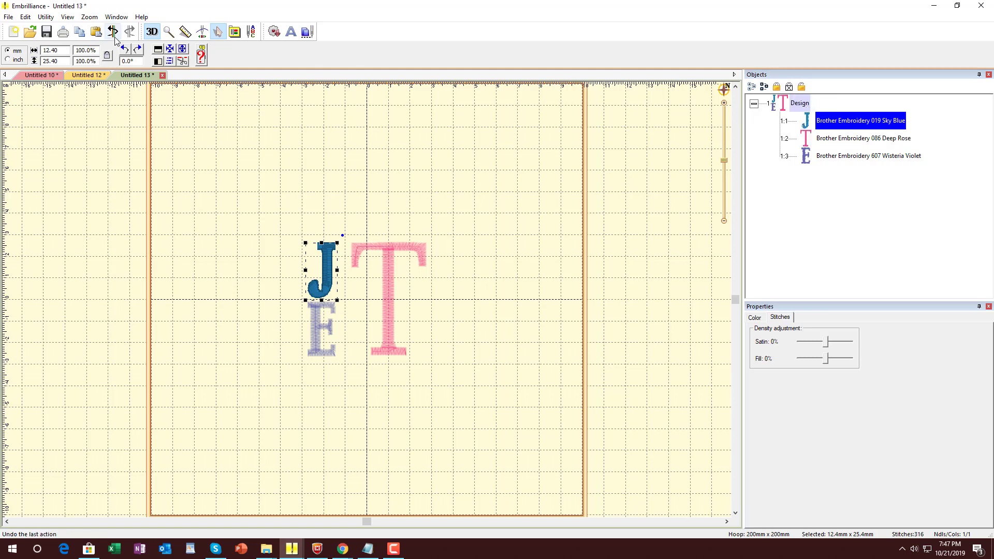
- Use Move First to place the Sky Blue J at the start of the design's stitching order
{"action": "left_click", "coordinate": [654, 179]}
{"action": "left_click", "coordinate": [755, 104]}
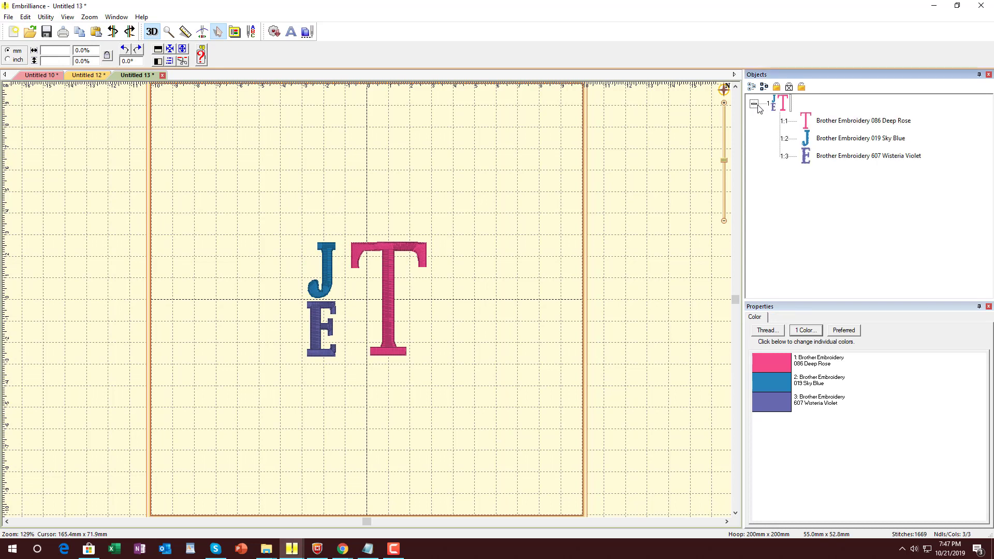
{"action": "left_click", "coordinate": [830, 140]}
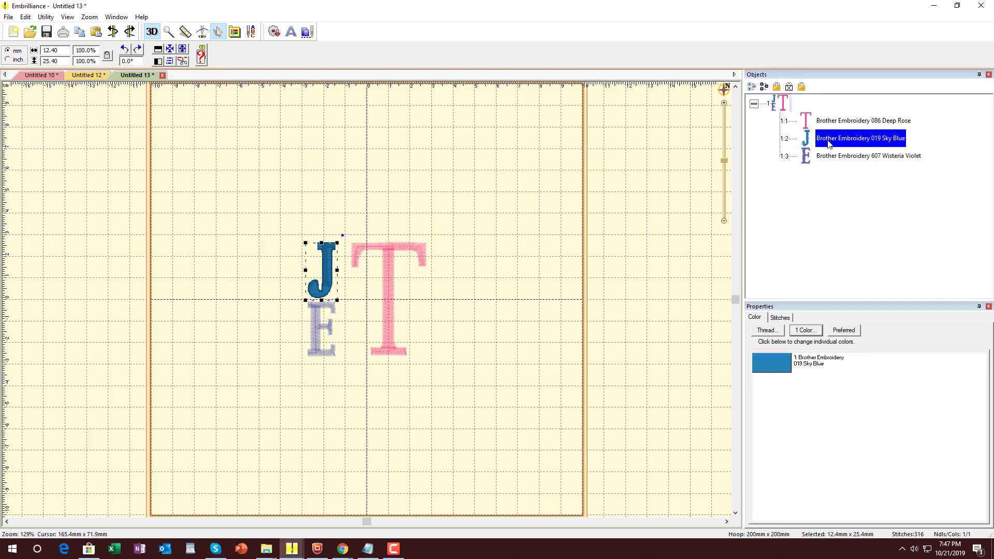
{"action": "right_click", "coordinate": [829, 143]}
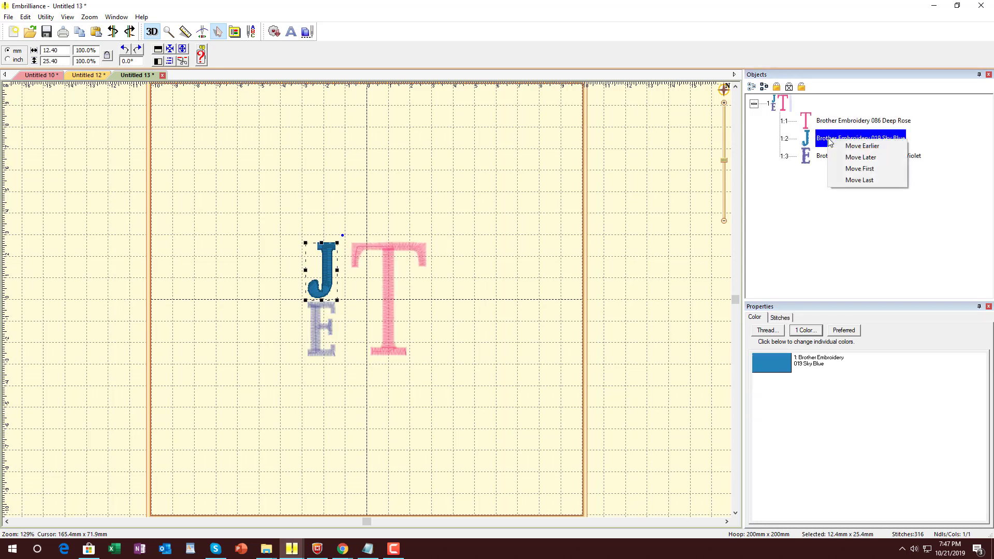
{"action": "left_click", "coordinate": [859, 169]}
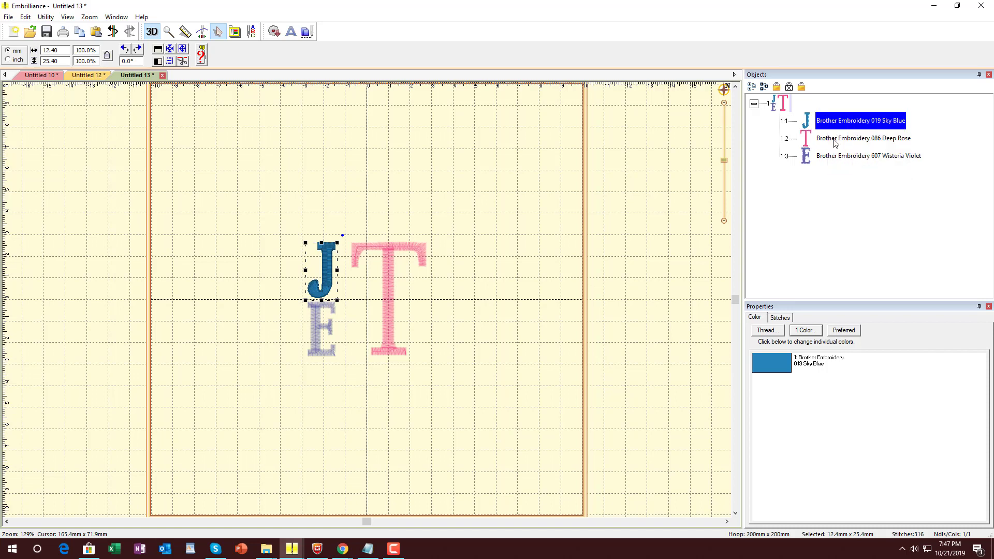
- Try moving the Deep Rose T behind the Wisteria Violet E in the stitching order and undo the move
{"action": "left_click", "coordinate": [834, 143]}
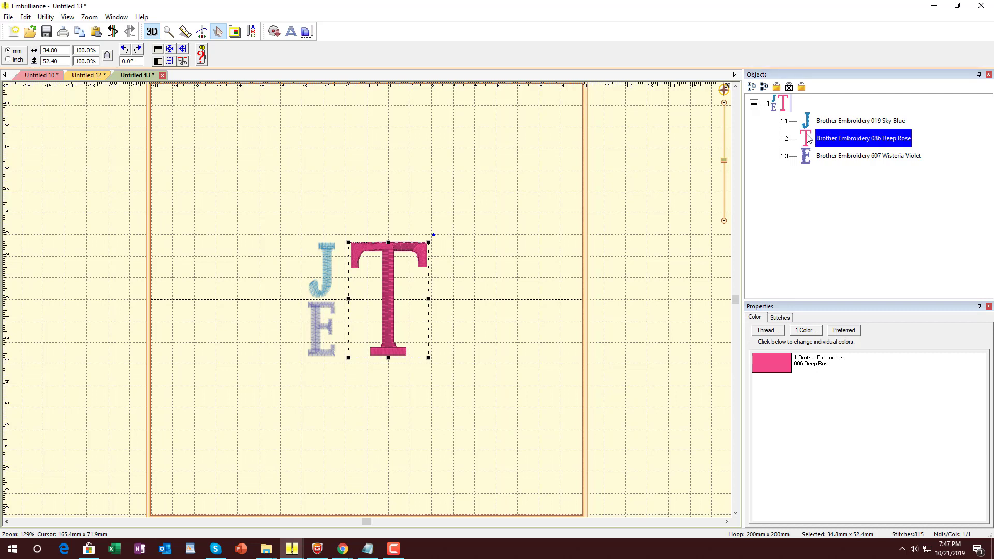
{"action": "left_click_drag", "start_coordinate": [807, 134], "coordinate": [810, 162]}
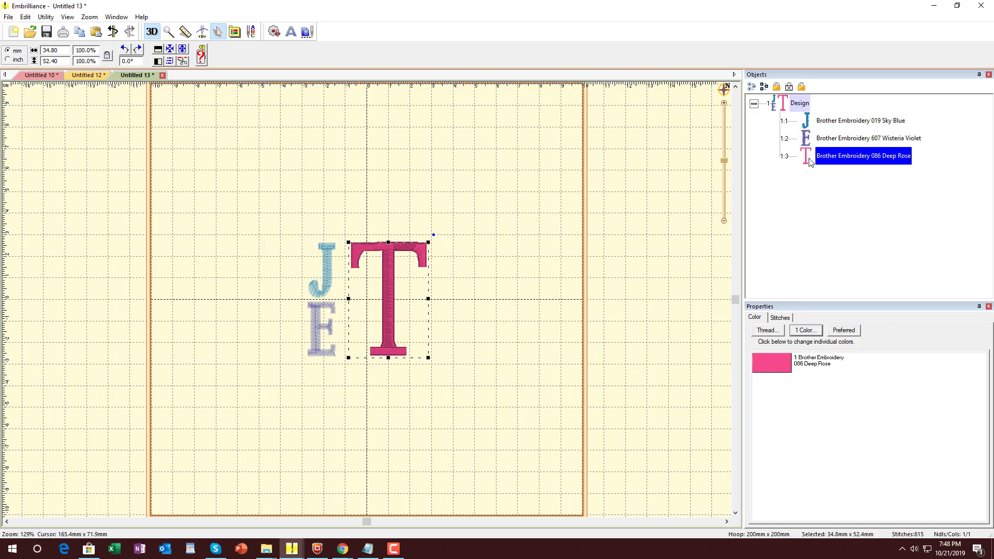
{"action": "left_click", "coordinate": [113, 31]}
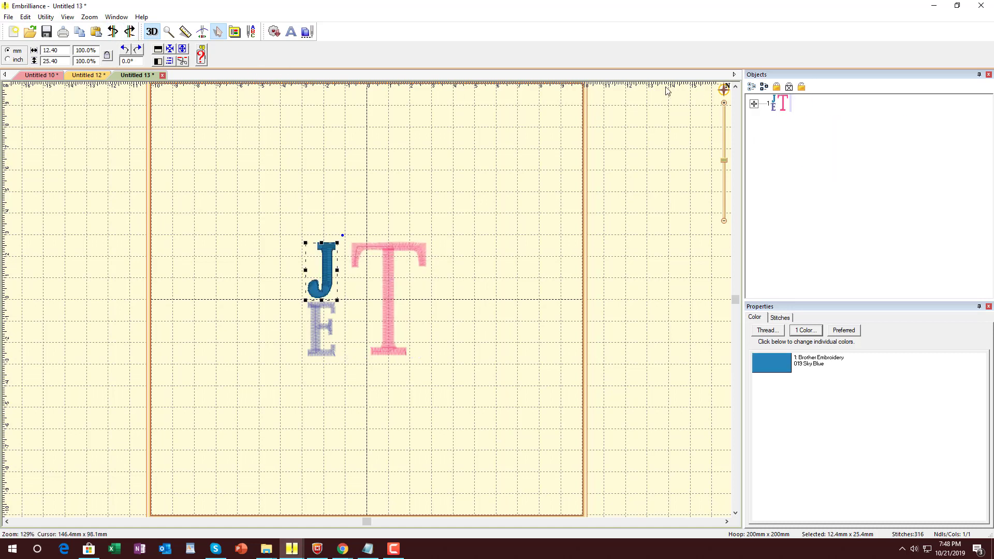
- Send the Deep Rose T to the end of the stitching order with Move Last and review the J, E, T sequence
{"action": "left_click", "coordinate": [754, 103]}
{"action": "left_click", "coordinate": [858, 139]}
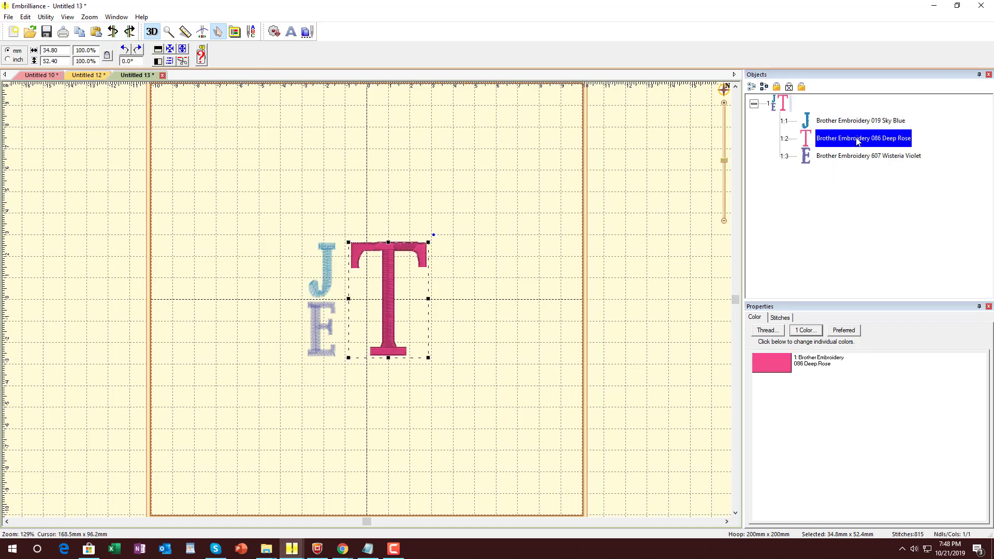
{"action": "right_click", "coordinate": [857, 140]}
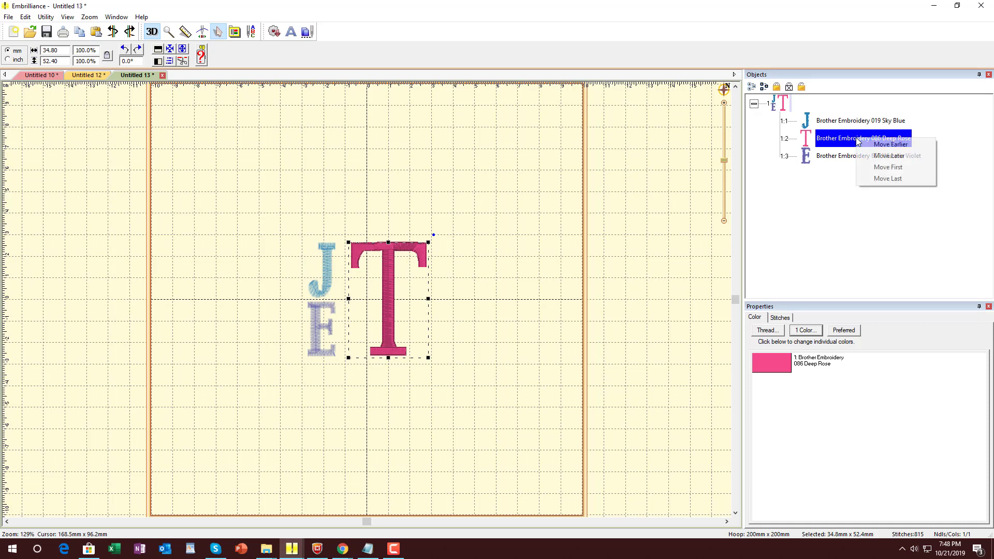
{"action": "left_click", "coordinate": [887, 178]}
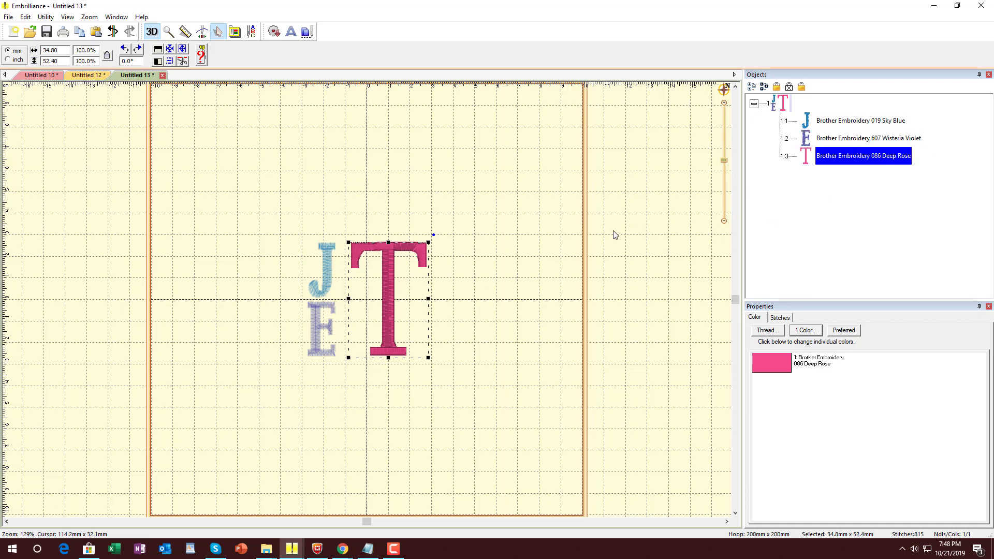
{"action": "left_click", "coordinate": [645, 211]}
{"action": "left_click", "coordinate": [837, 128]}
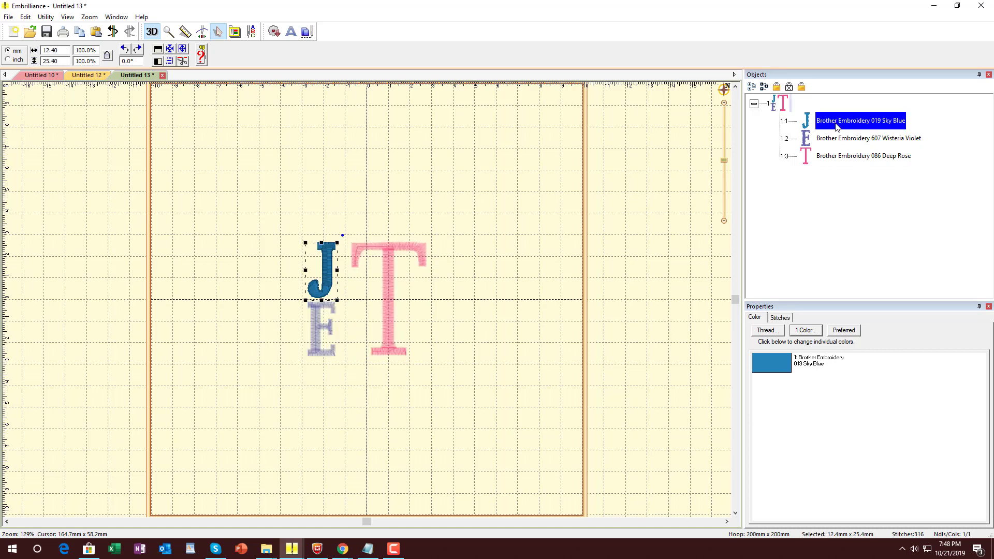
{"action": "left_click", "coordinate": [839, 139]}
{"action": "left_click", "coordinate": [837, 156]}
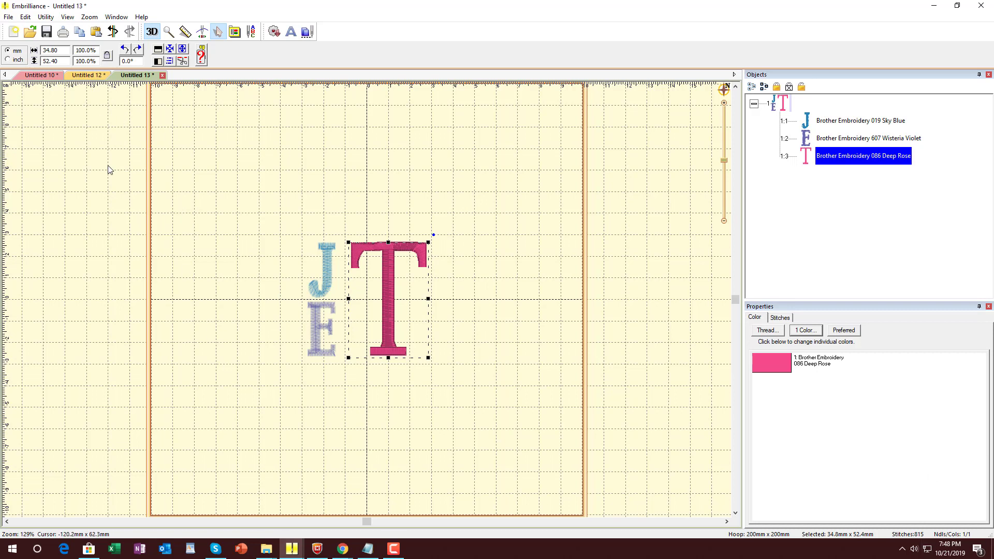
{"action": "left_click", "coordinate": [234, 216]}
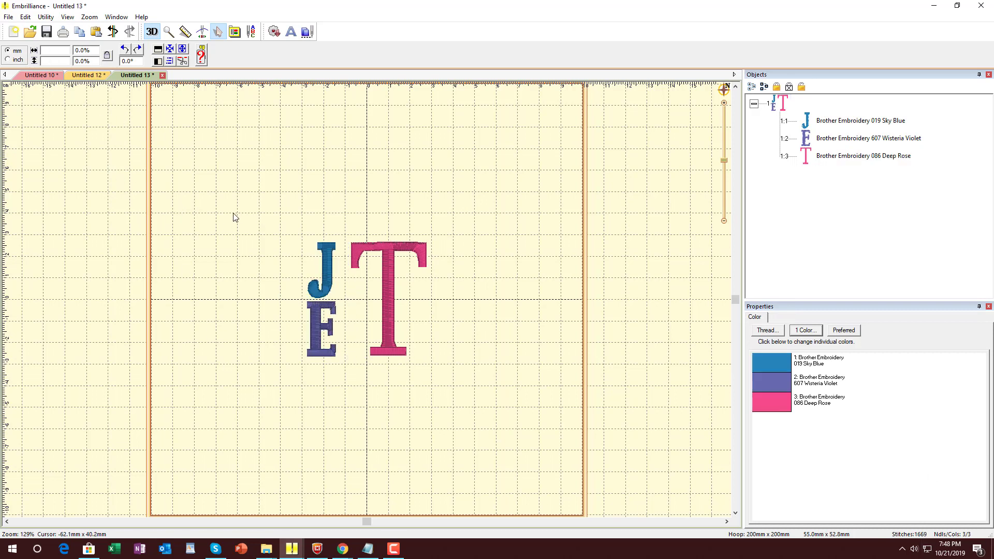